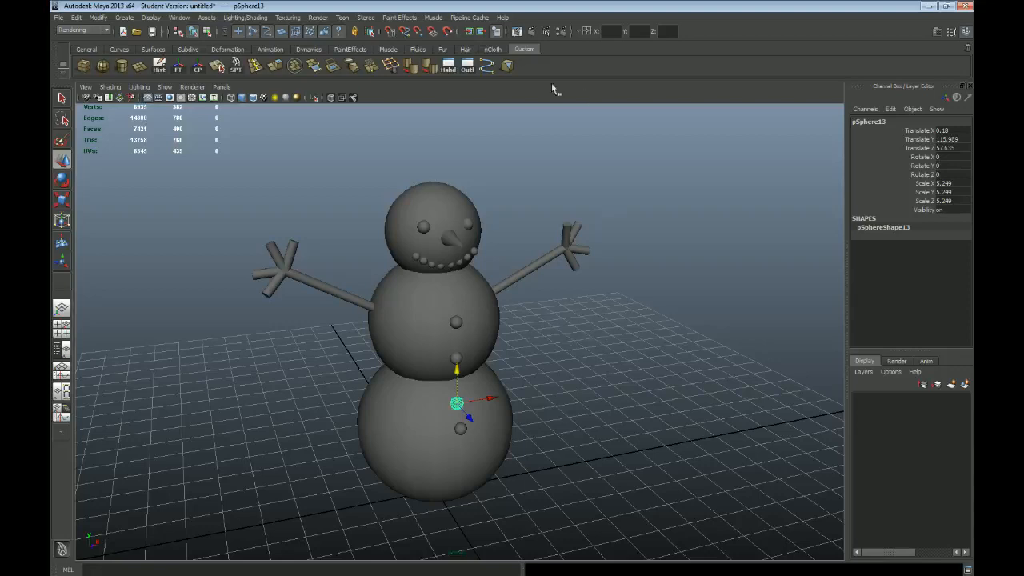
left_click_drag(586, 342, 380, 302, "alt")
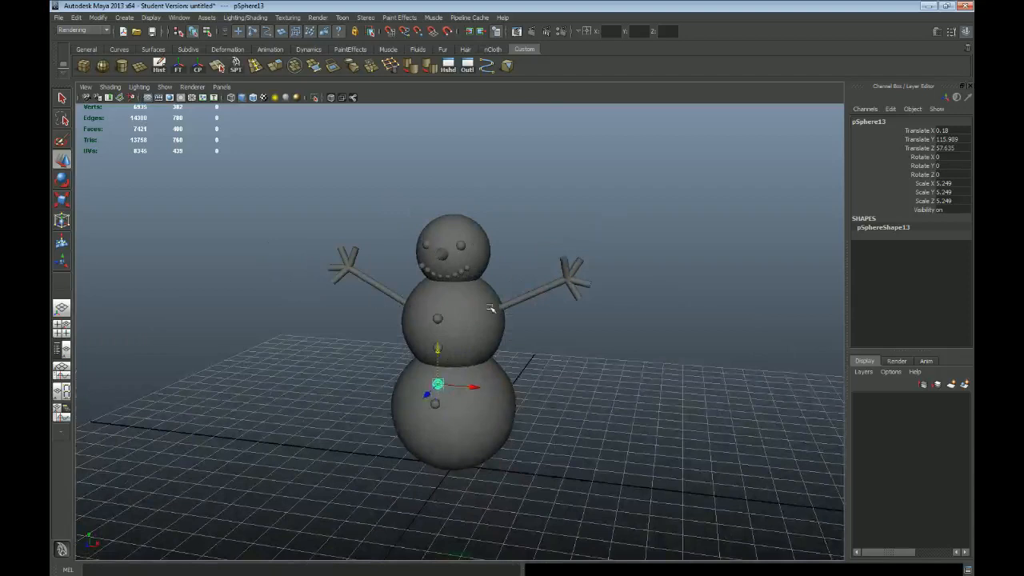
key("e")
key("r")
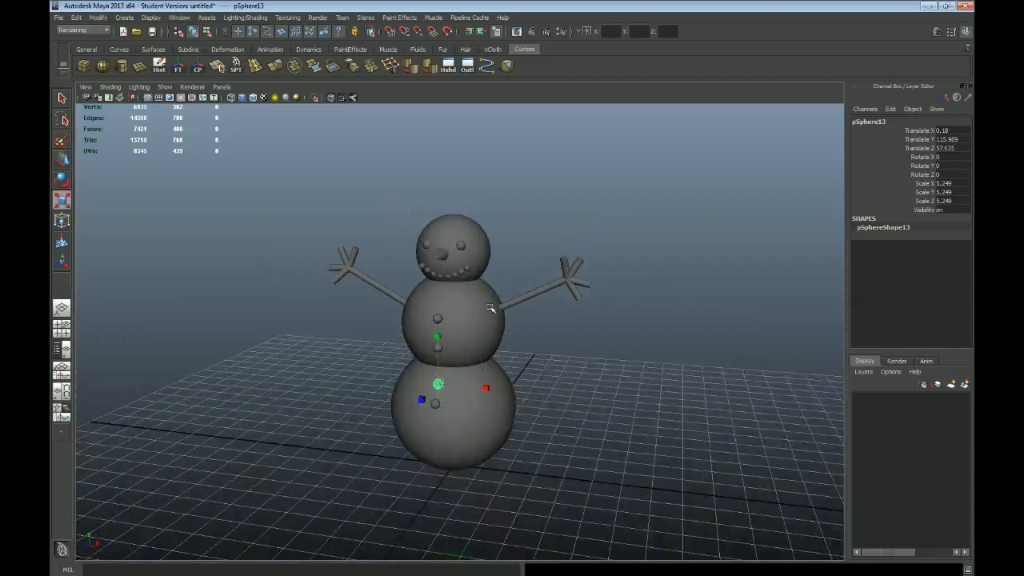
key("w")
left_click_drag(396, 308, 479, 336, "alt")
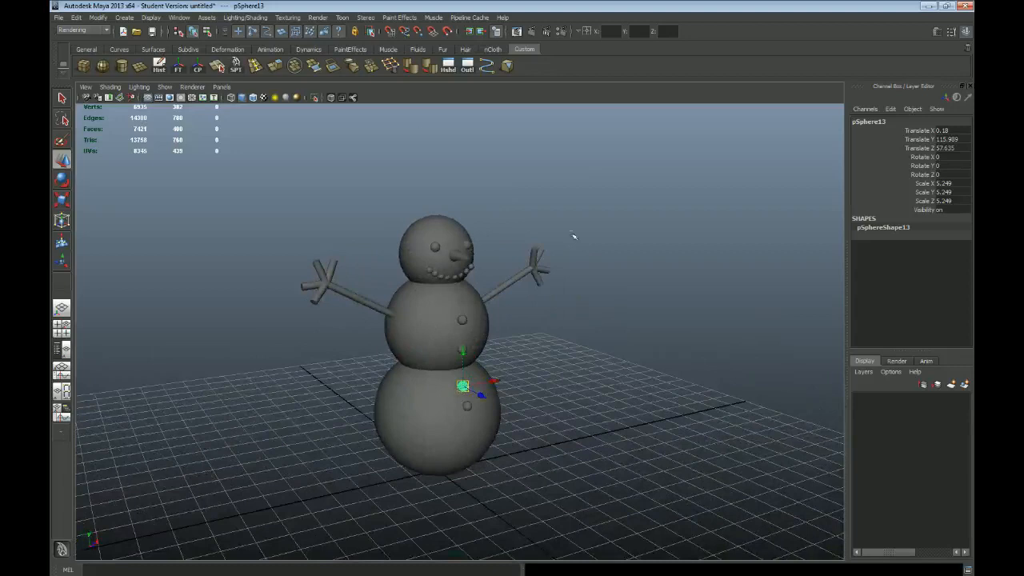
left_click_drag(603, 282, 584, 283, "alt")
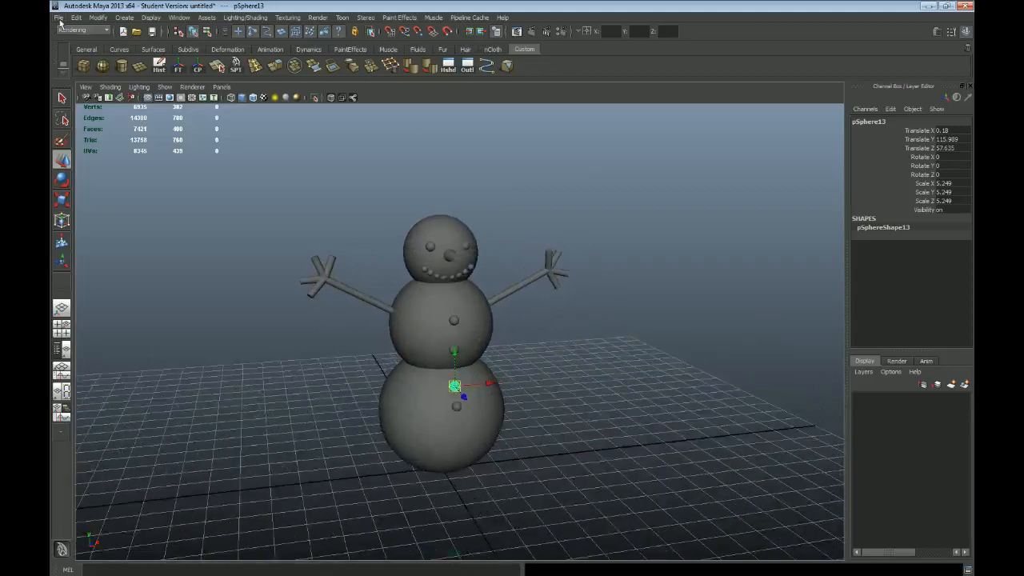
Step: Browse the Save Scene As destinations to the JustExplore project's scenes folder in D:\Projects, and leave without saving
left_click(59, 18)
left_click(86, 68)
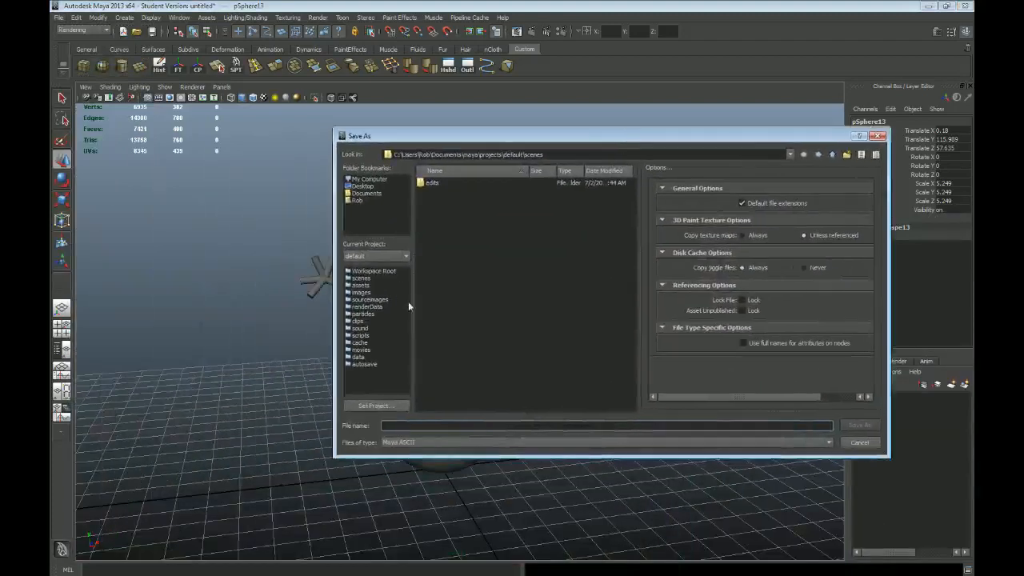
left_click(373, 181)
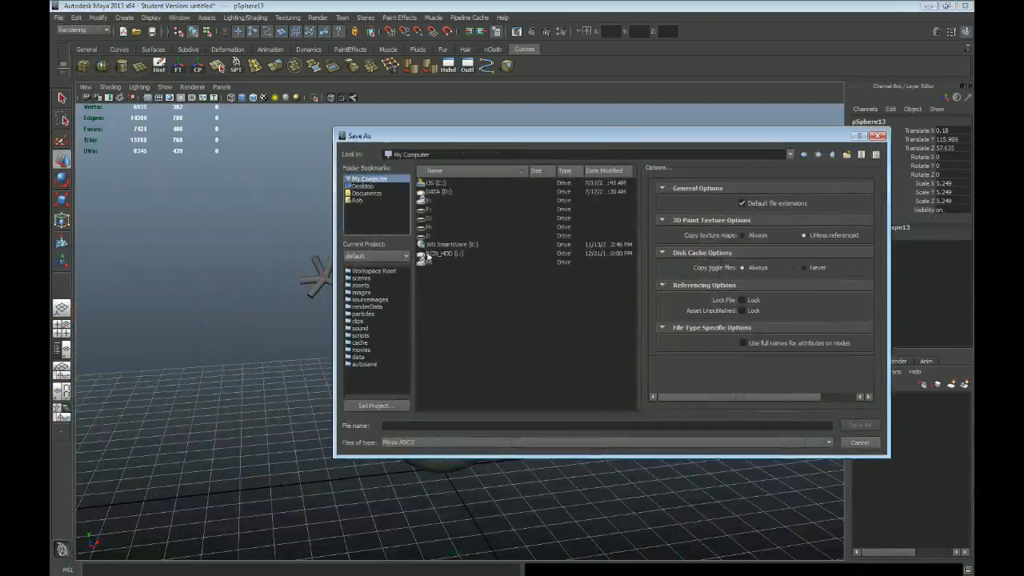
left_click(363, 185)
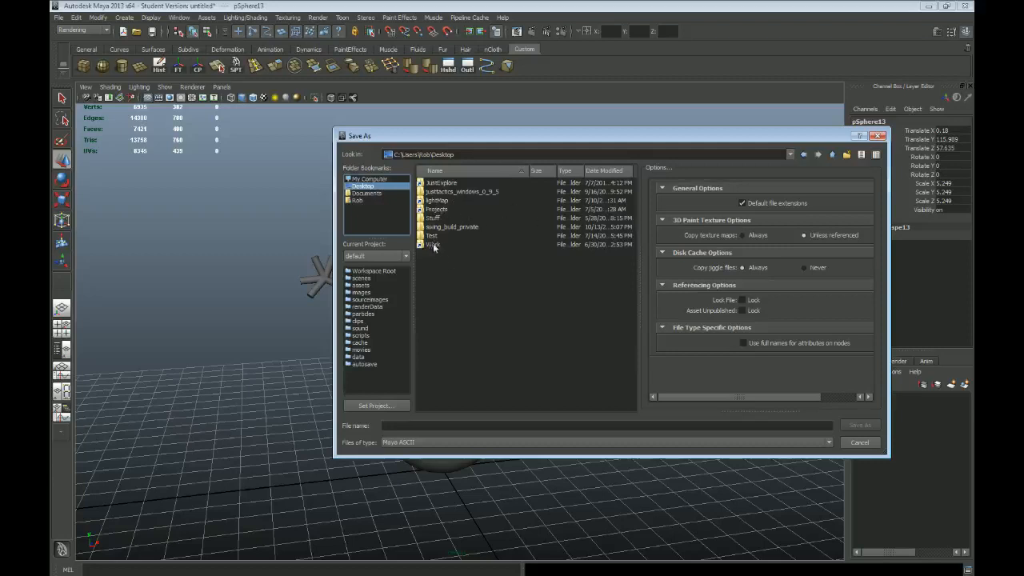
double_click(433, 210)
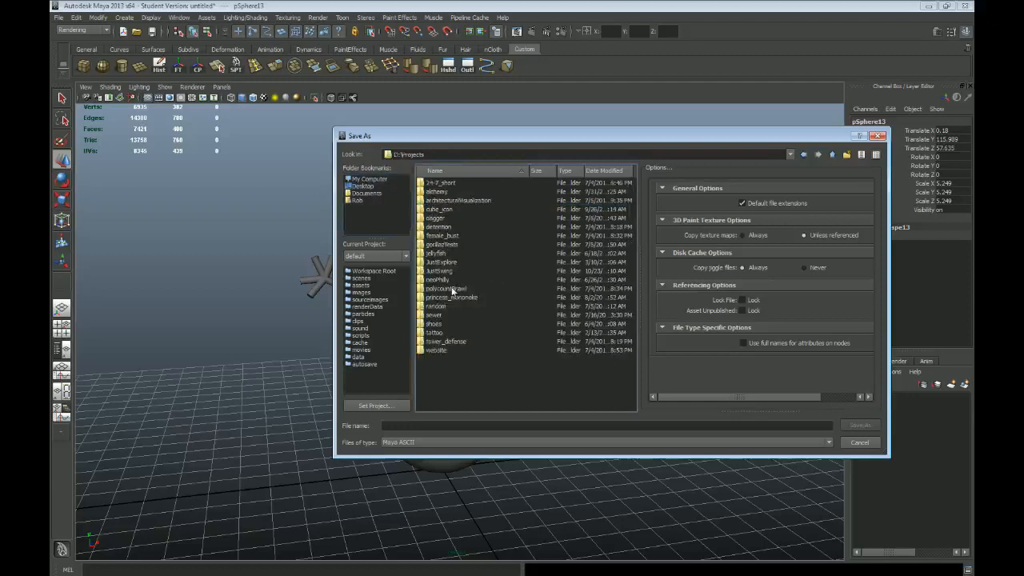
double_click(442, 262)
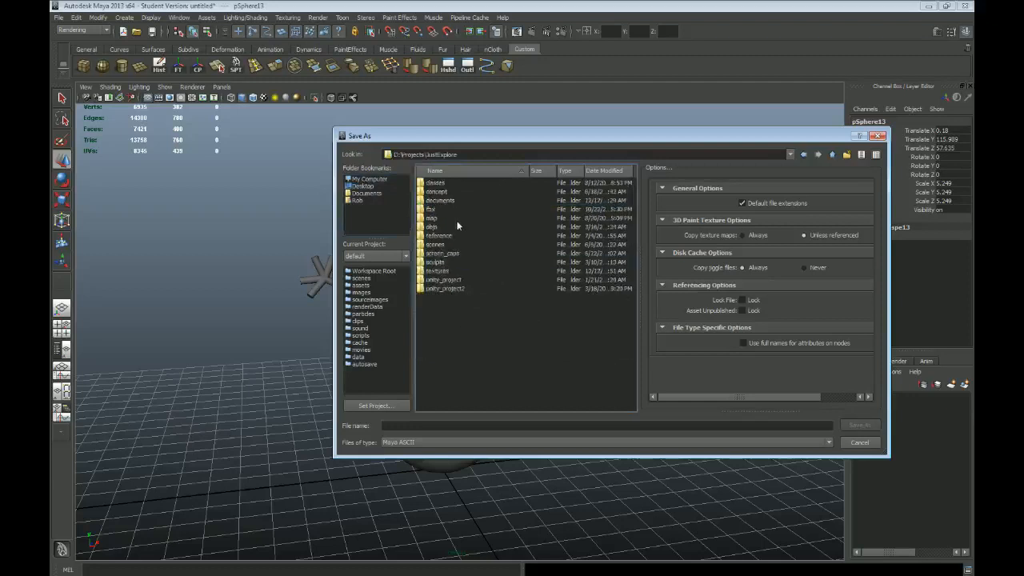
double_click(436, 244)
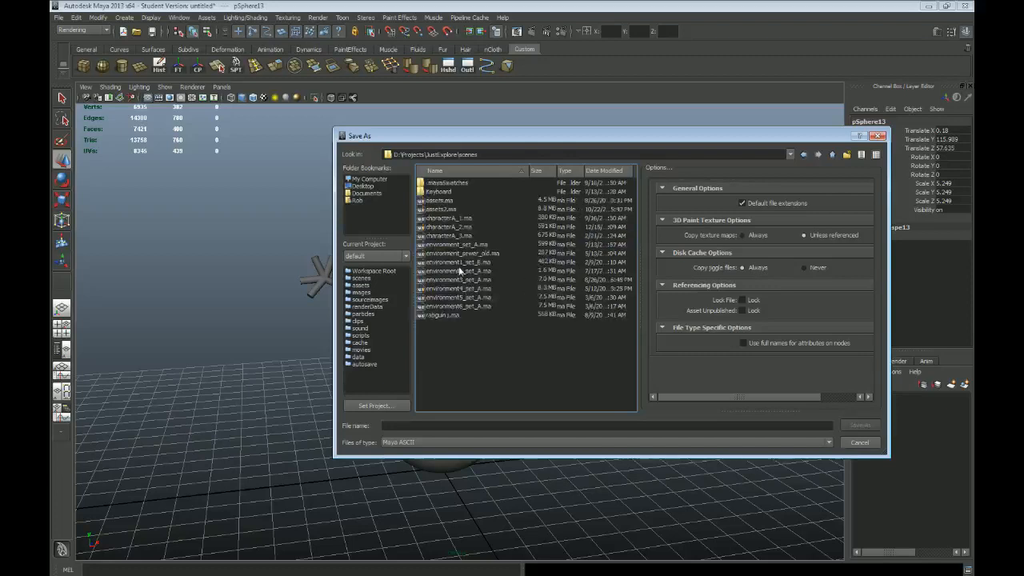
left_click(860, 442)
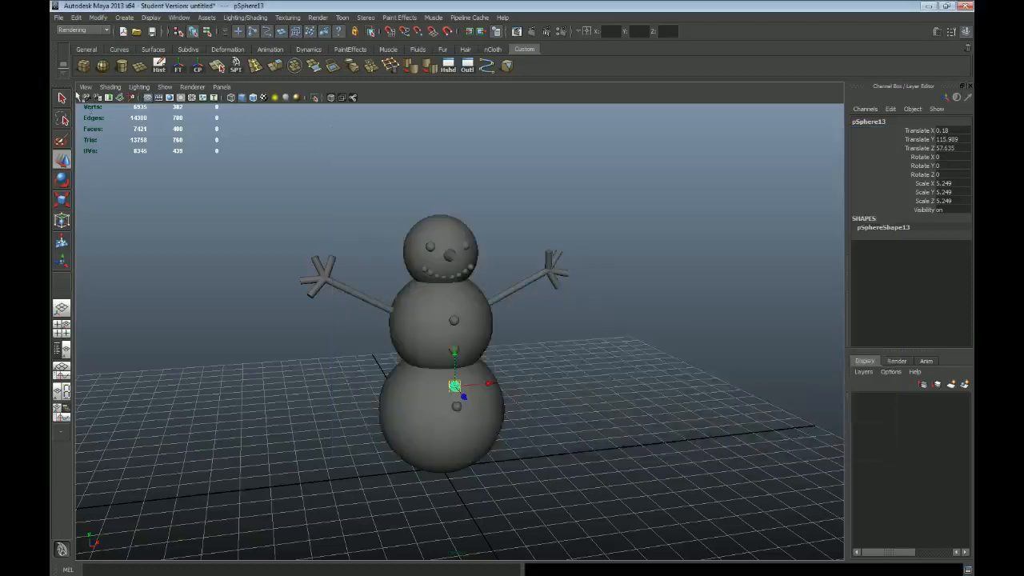
Step: Start saving the scene and examine the subfolders of the JustExplore project, such as scenes, textures, sculpts, screen_caps, concept and fbx
left_click(59, 18)
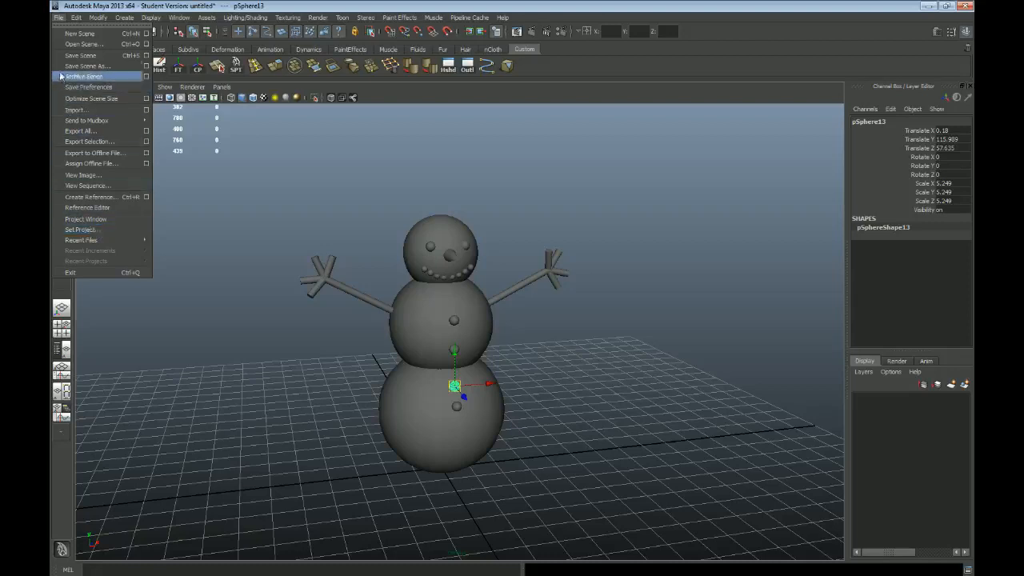
left_click(78, 56)
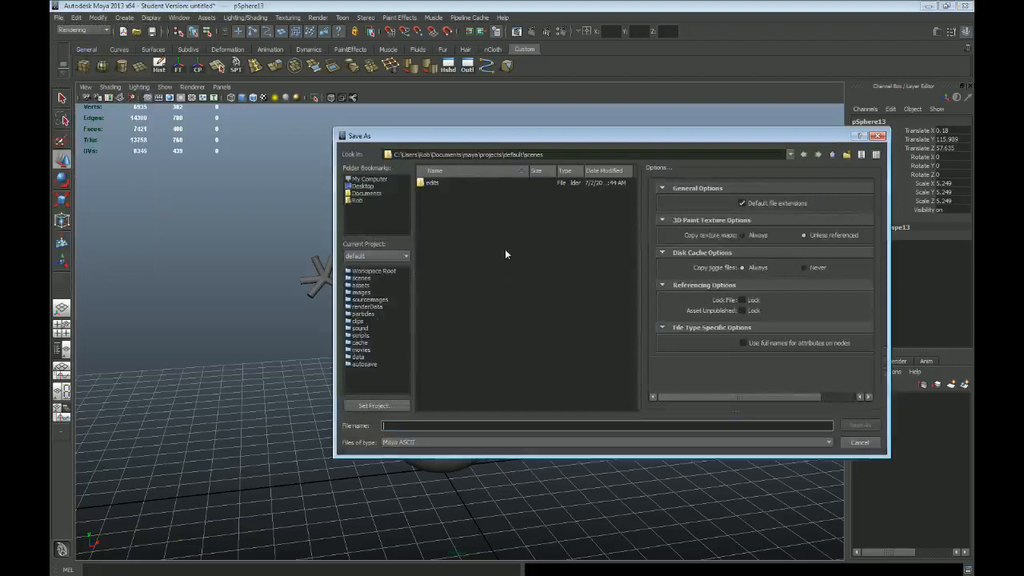
left_click(364, 186)
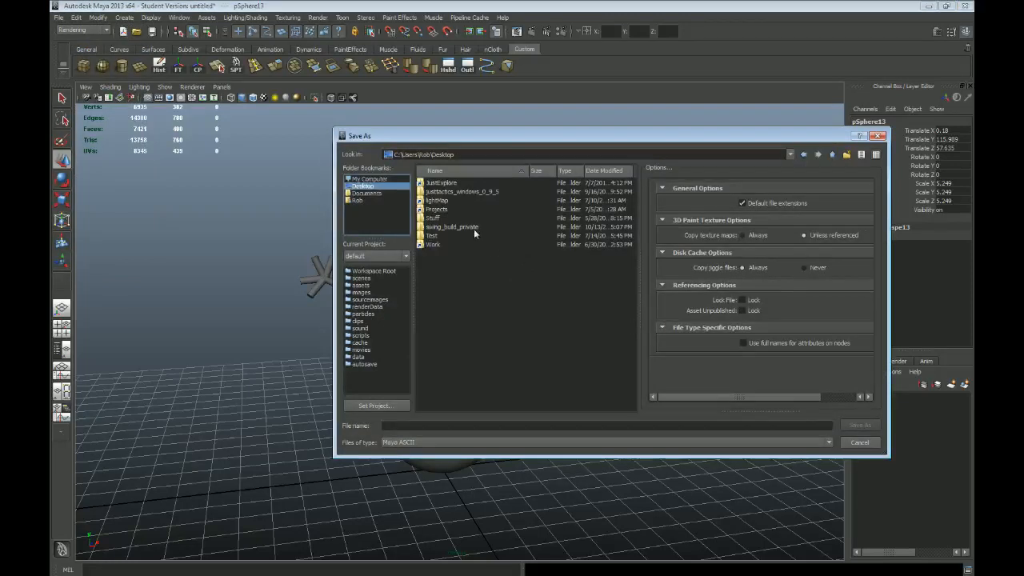
double_click(444, 184)
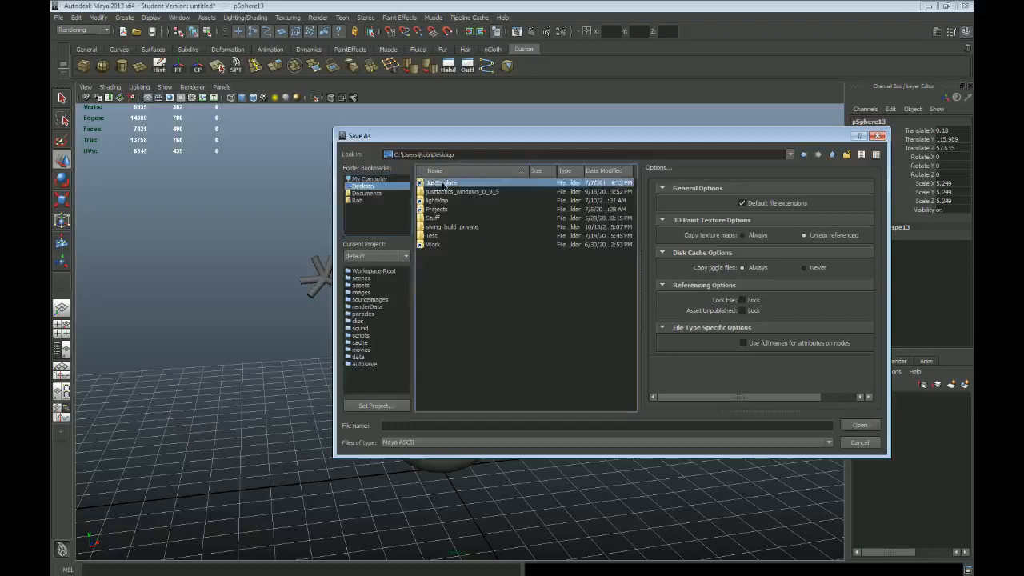
left_click(441, 245)
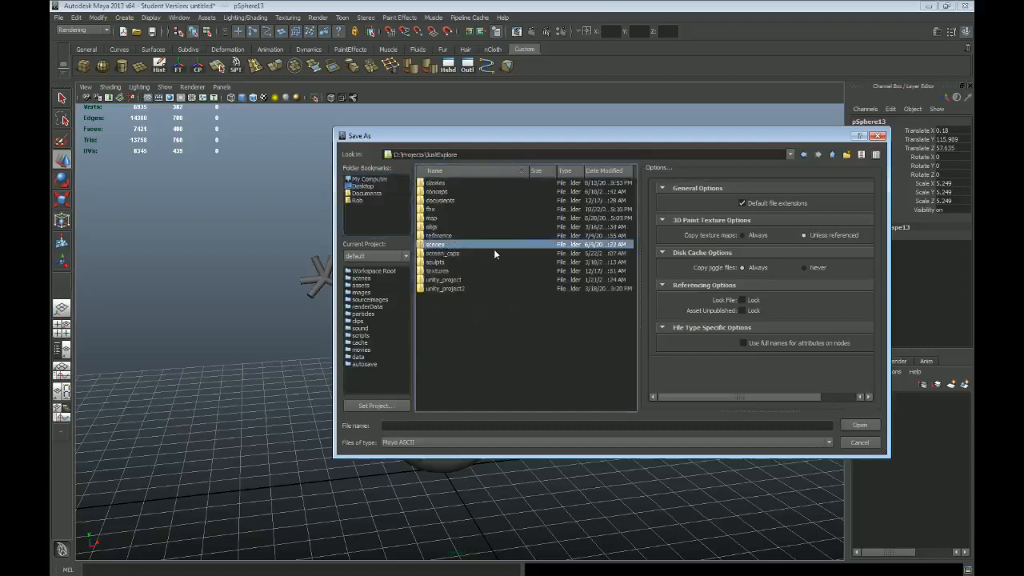
left_click(444, 272)
left_click(439, 263)
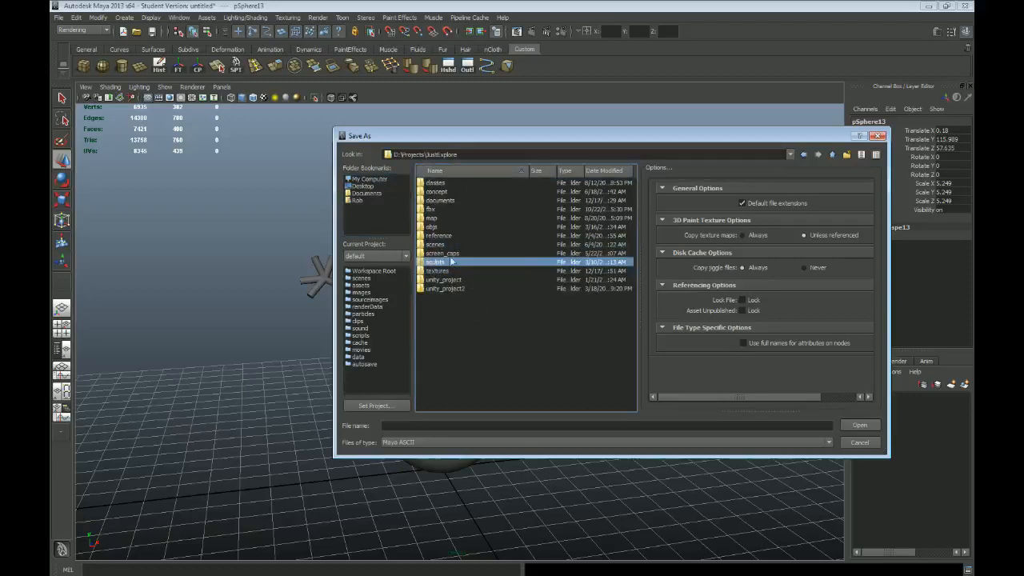
left_click(453, 254)
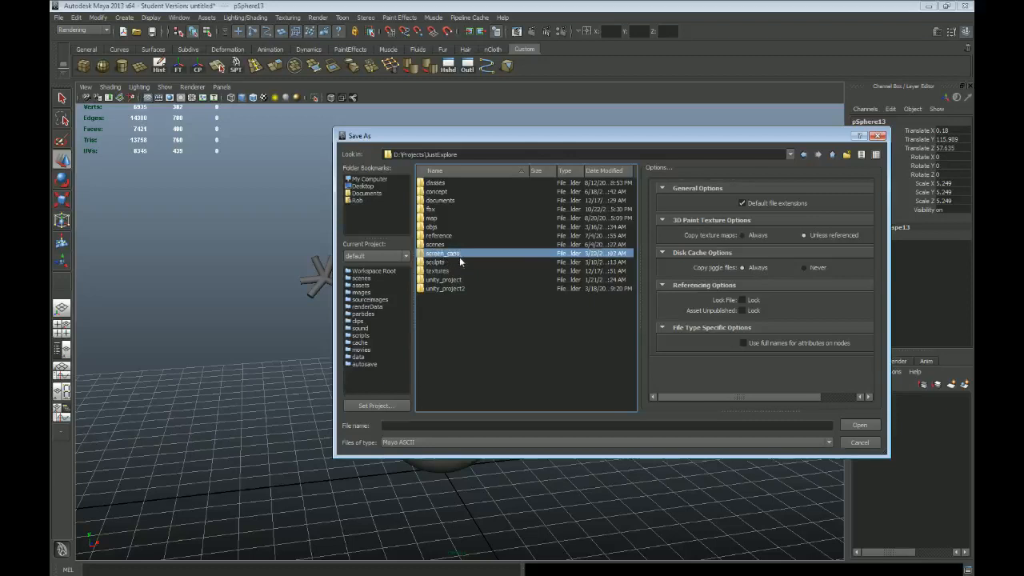
left_click(440, 194)
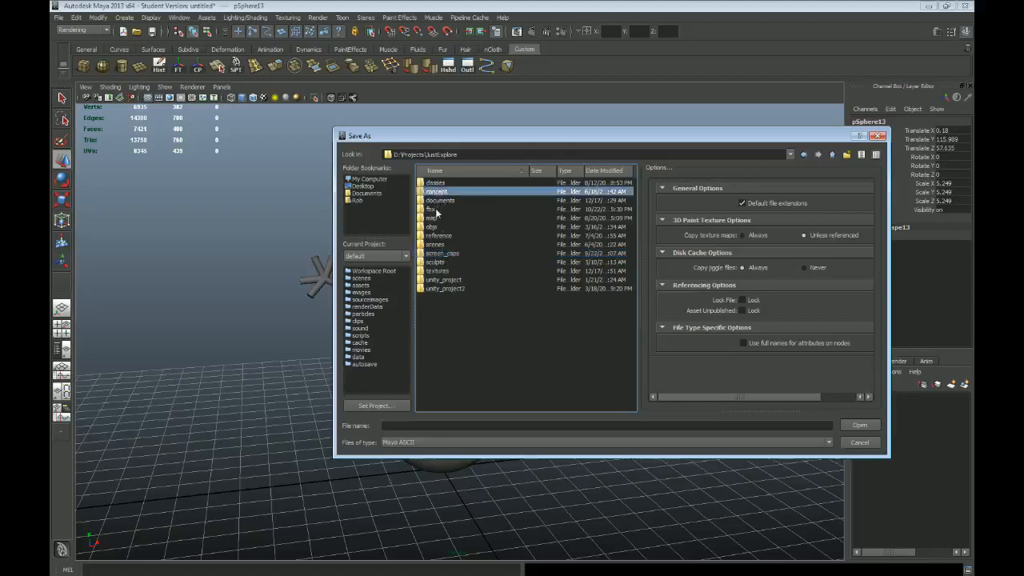
left_click(436, 211)
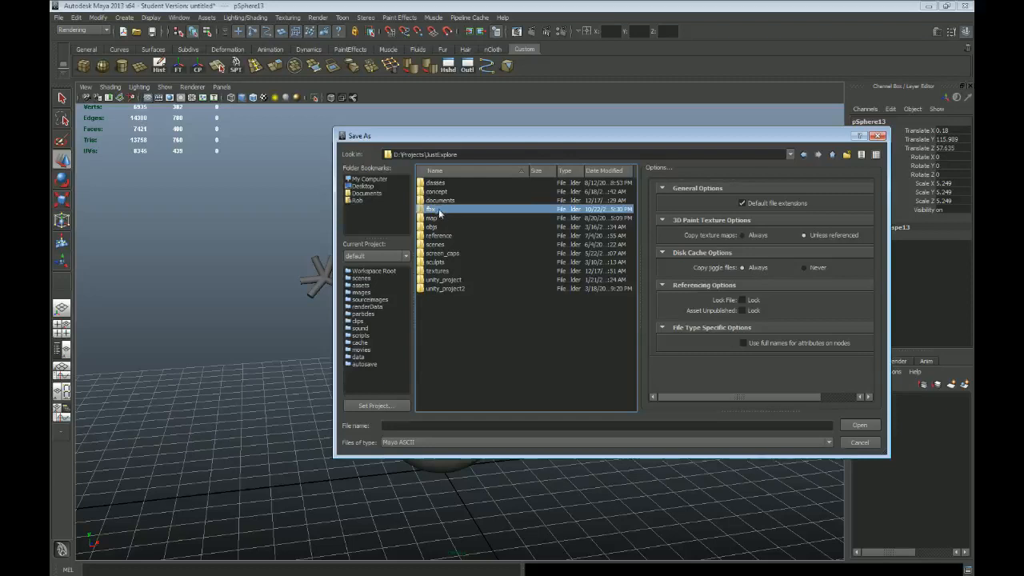
left_click(439, 219)
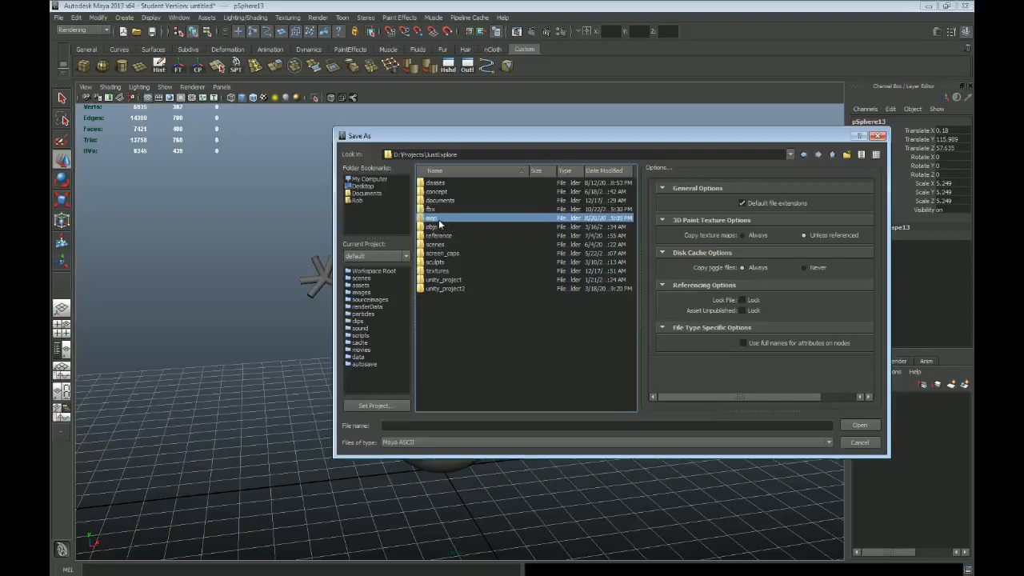
left_click(455, 279)
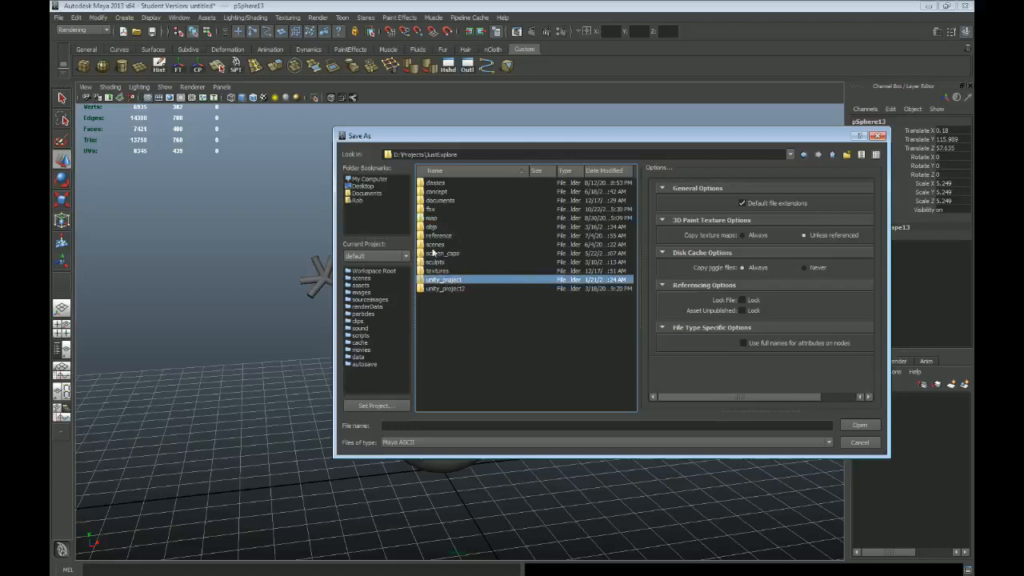
Step: Try naming the scene snowman1 in the JustExplore scenes folder, and cancel the save
double_click(434, 245)
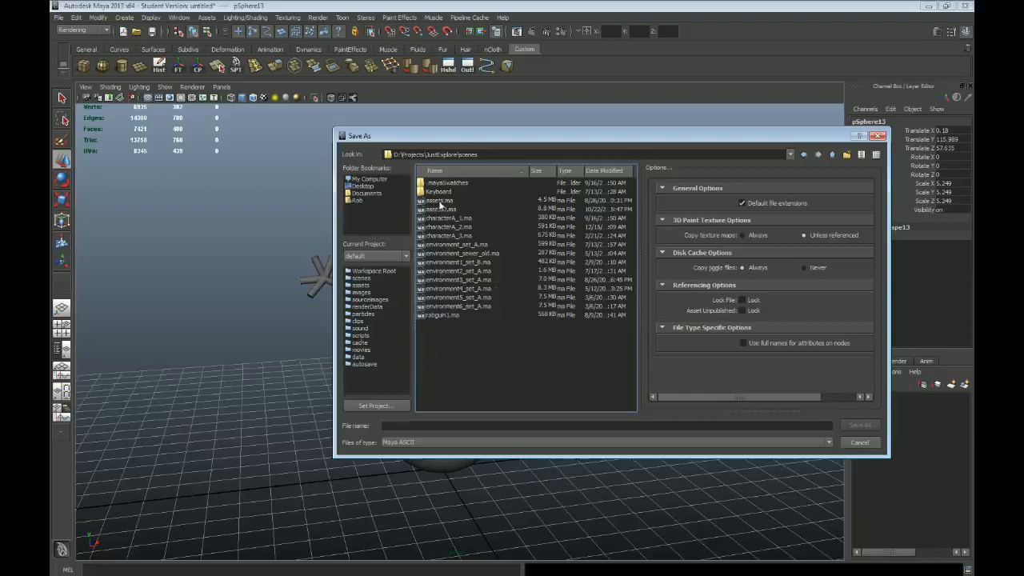
left_click(384, 426)
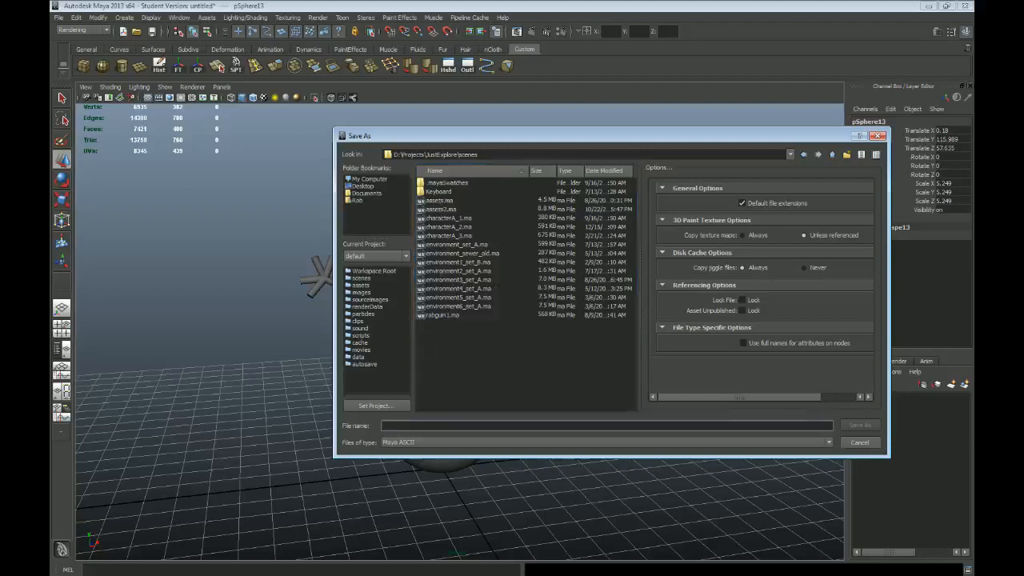
type("snowman")
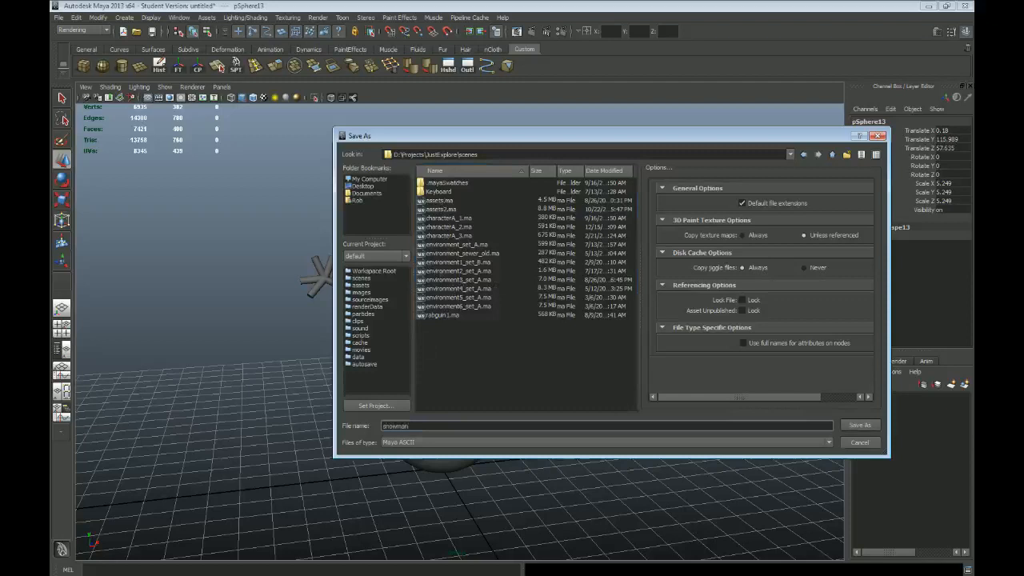
type("1")
left_click(859, 443)
Step: Compare the Maya ASCII and Maya Binary file types for saving the scene, and cancel the save
left_click(58, 17)
left_click(68, 56)
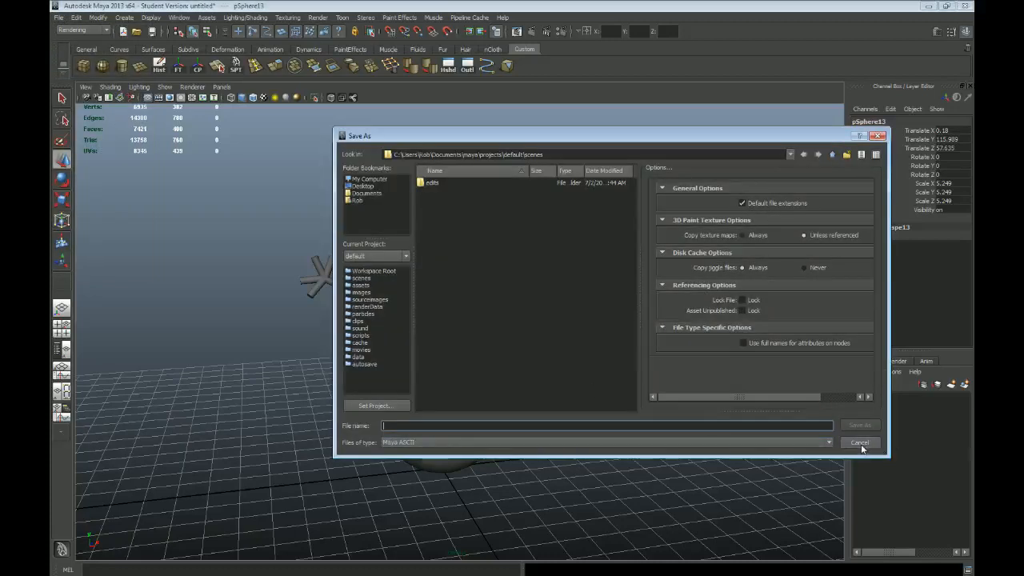
left_click(396, 444)
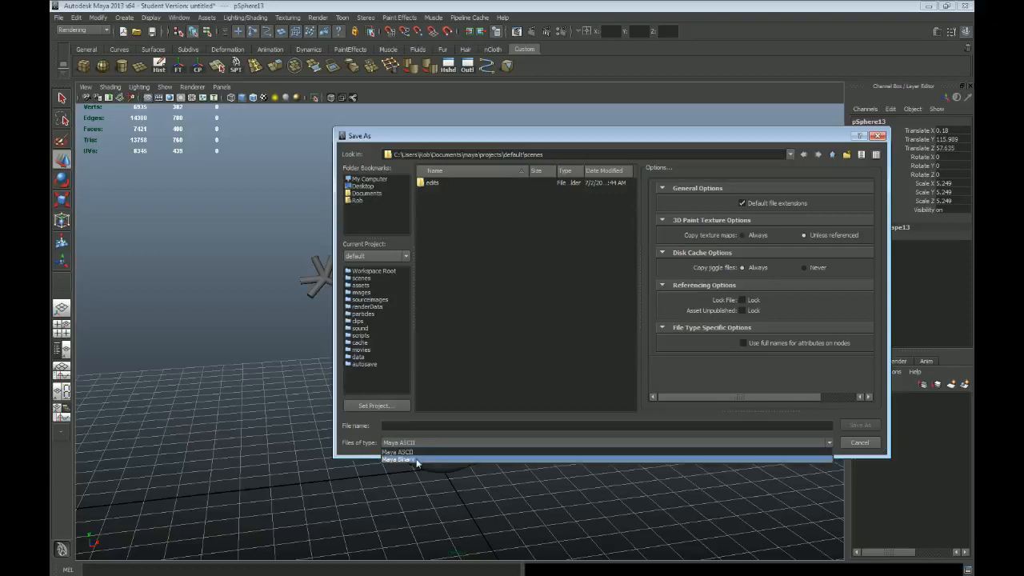
left_click(416, 460)
left_click(415, 443)
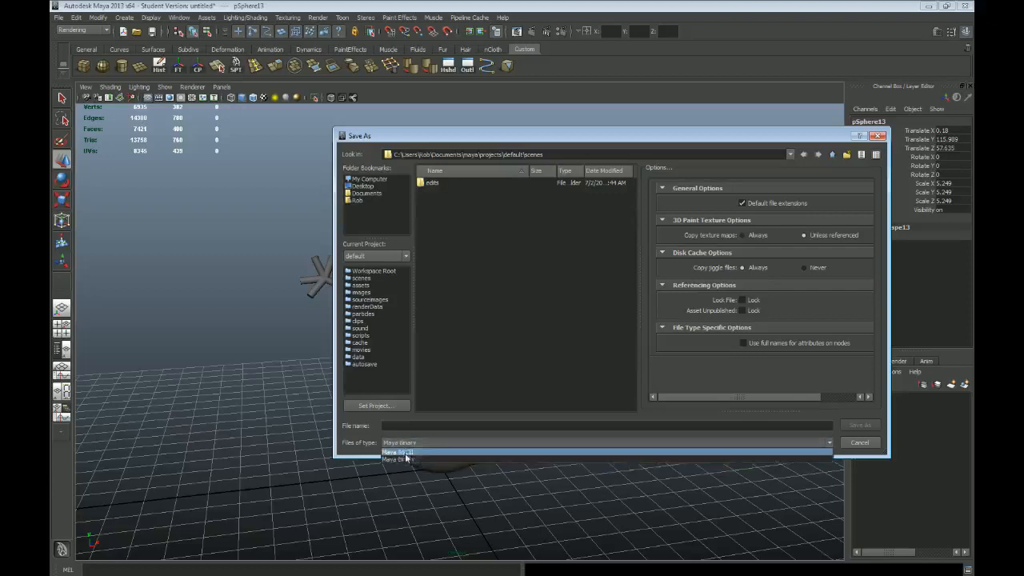
left_click(405, 460)
left_click(407, 442)
left_click(406, 461)
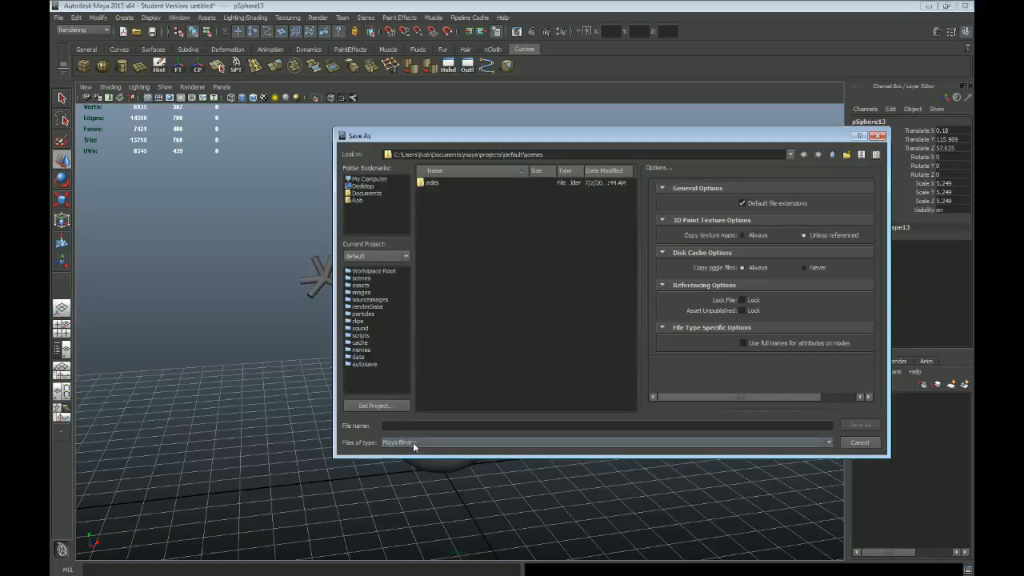
left_click(413, 443)
left_click(436, 450)
left_click(859, 444)
Step: Create a polygon cylinder primitive for the snowman's hat
right_click_drag(613, 349, 566, 355, "alt")
left_click_drag(568, 360, 564, 356, "alt")
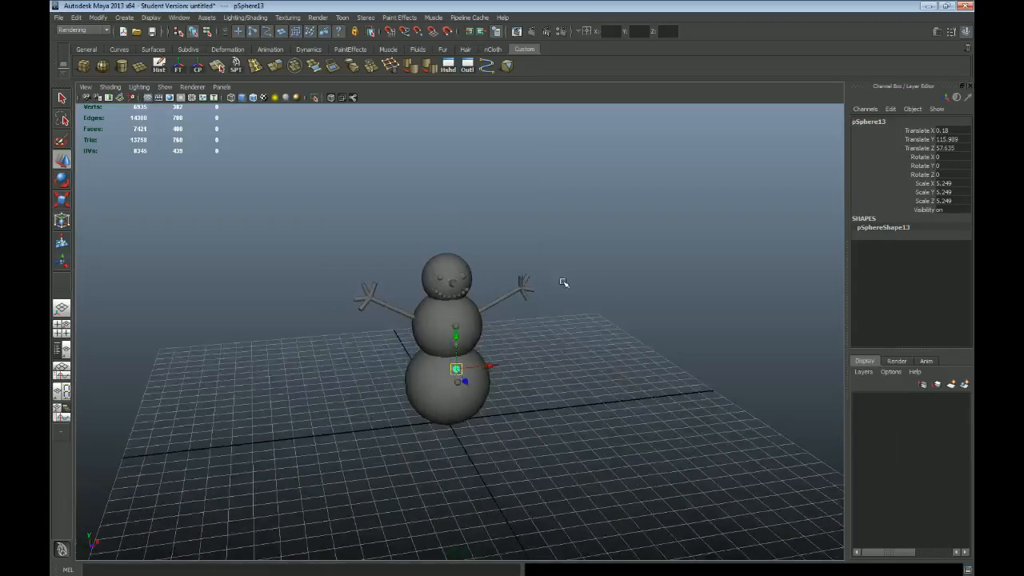
left_click_drag(502, 248, 503, 245, "alt")
left_click_drag(384, 206, 528, 264, "alt")
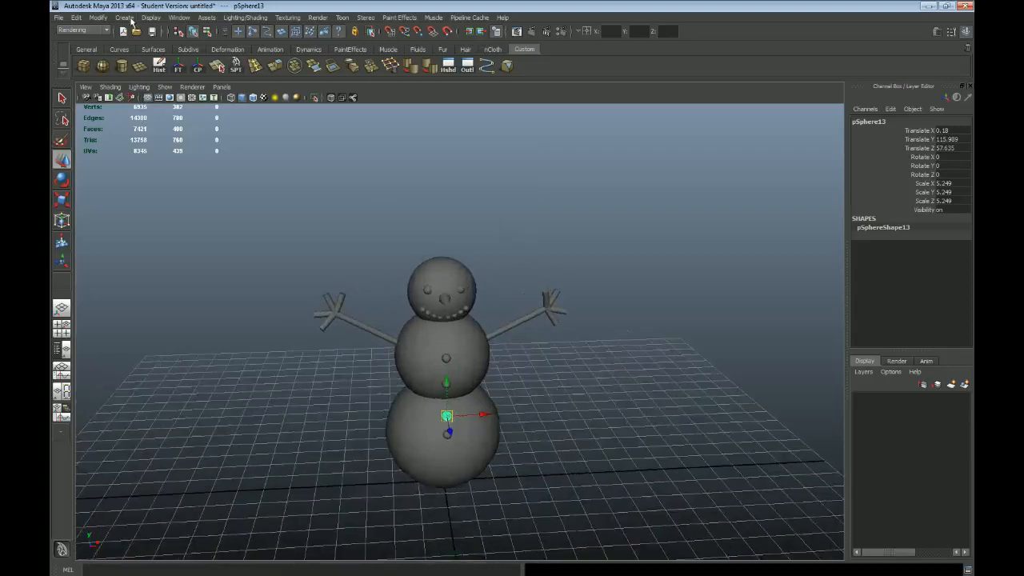
left_click(124, 16)
mouse_move(145, 46)
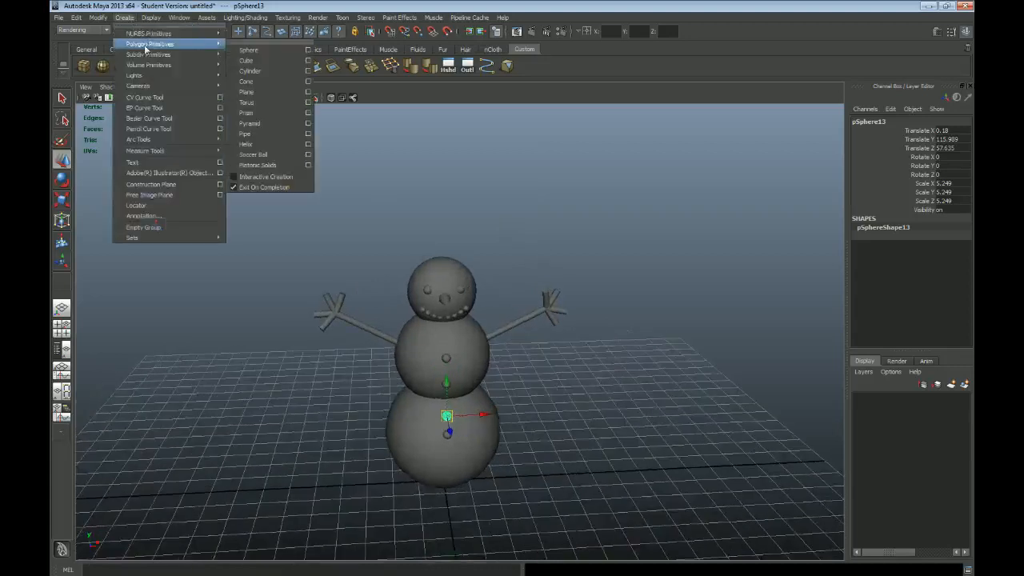
left_click(260, 72)
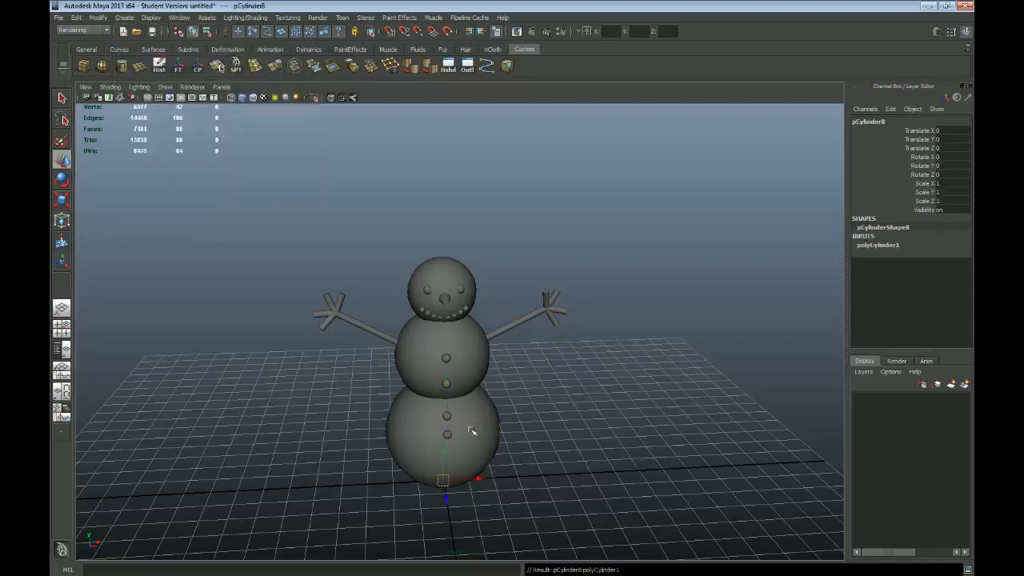
Step: Raise the cylinder onto the snowman's head at about Y 296 and scale it uniformly to about 26
left_click_drag(446, 449, 426, 215)
key("r")
left_click_drag(441, 249, 485, 256)
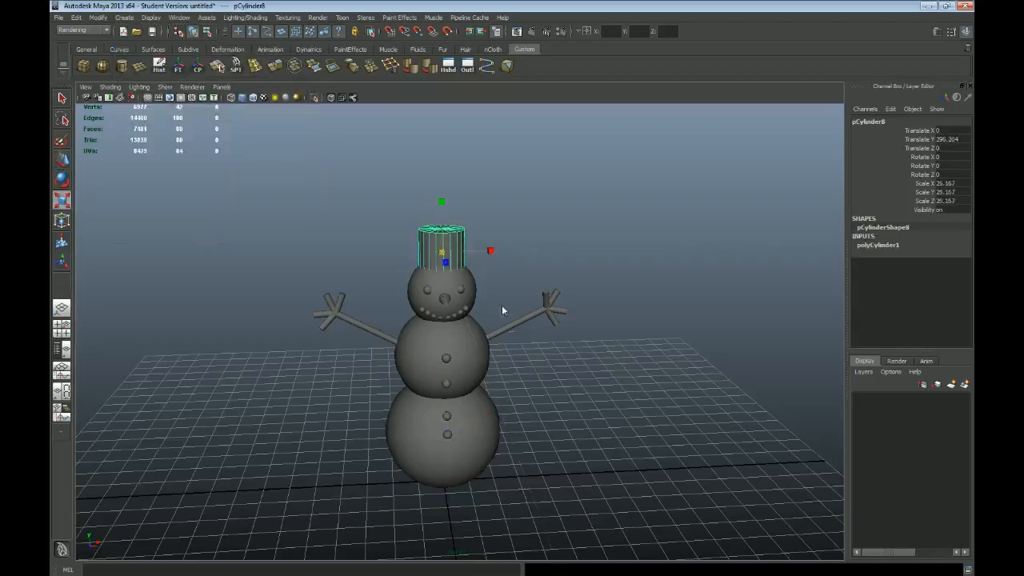
Step: Flatten the hat cylinder into a brim with X and Z scale about 42 and Y scale about 3.3, lowered to about Y 285
key("space")
key("space")
scroll(480, 304, "down", 2)
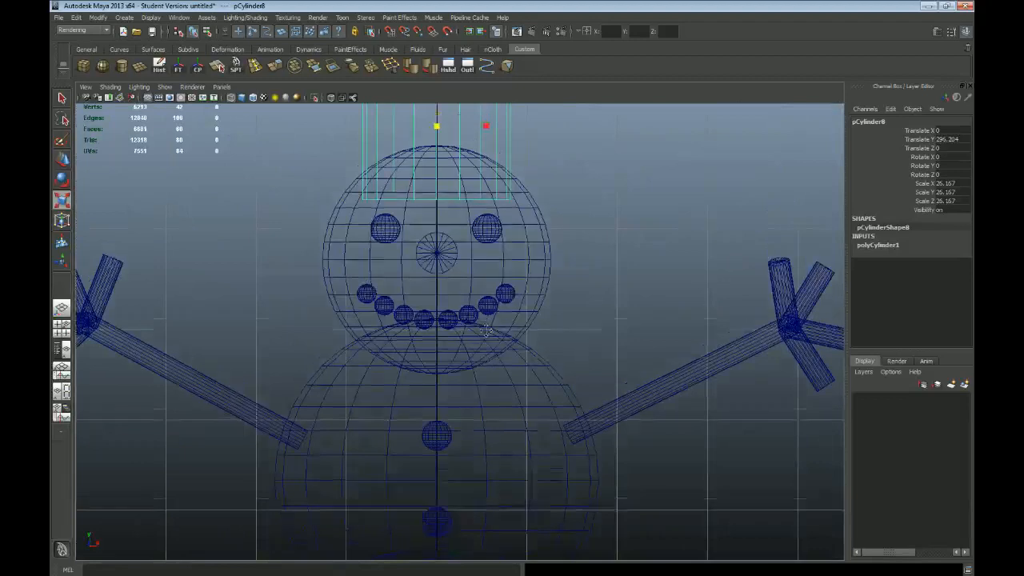
scroll(472, 476, "up", 2)
scroll(552, 408, "down", 2)
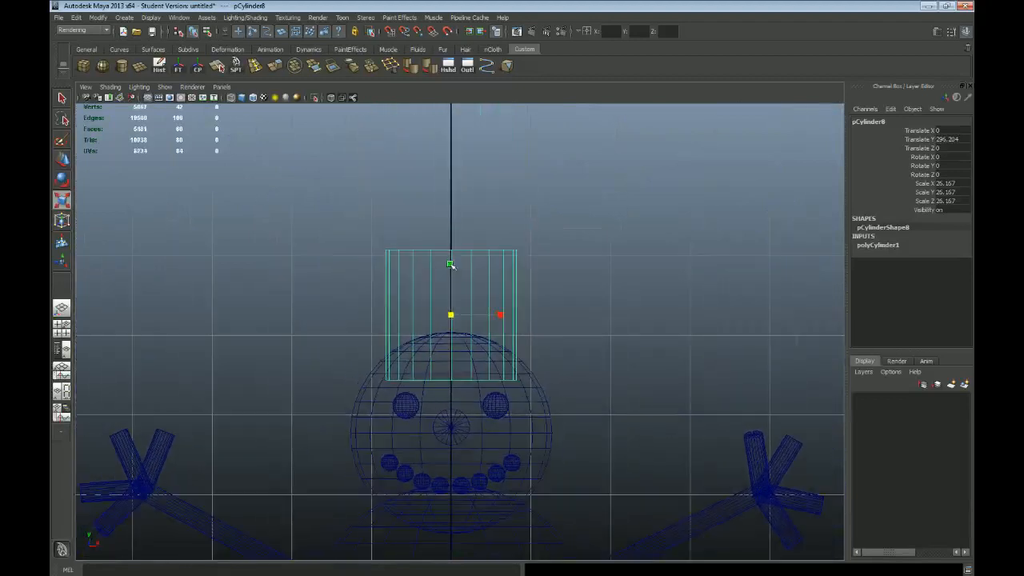
left_click_drag(451, 264, 506, 316, "ctrl")
left_click_drag(452, 273, 453, 306)
key("w")
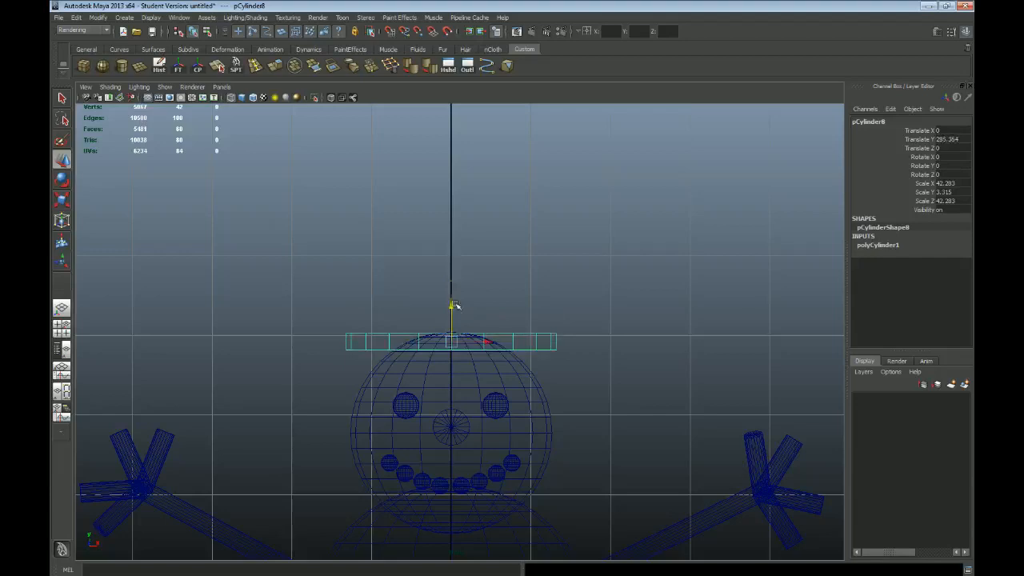
Step: Thicken the hat brim to a Y scale of about 6 and seat it on the snowman's head at about Y 284
key("space")
key("space")
scroll(452, 298, "up", 5)
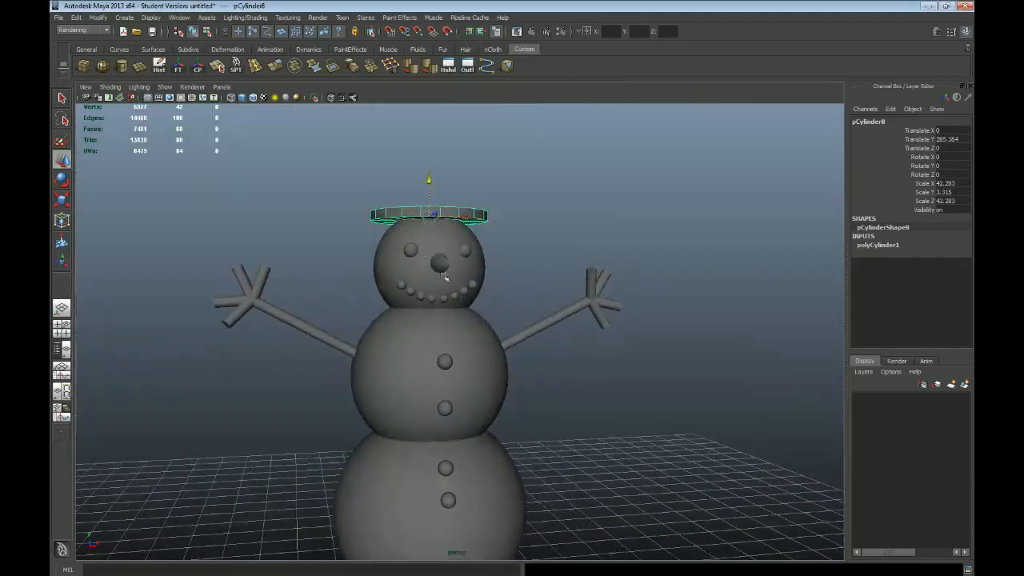
left_click_drag(430, 181, 502, 205)
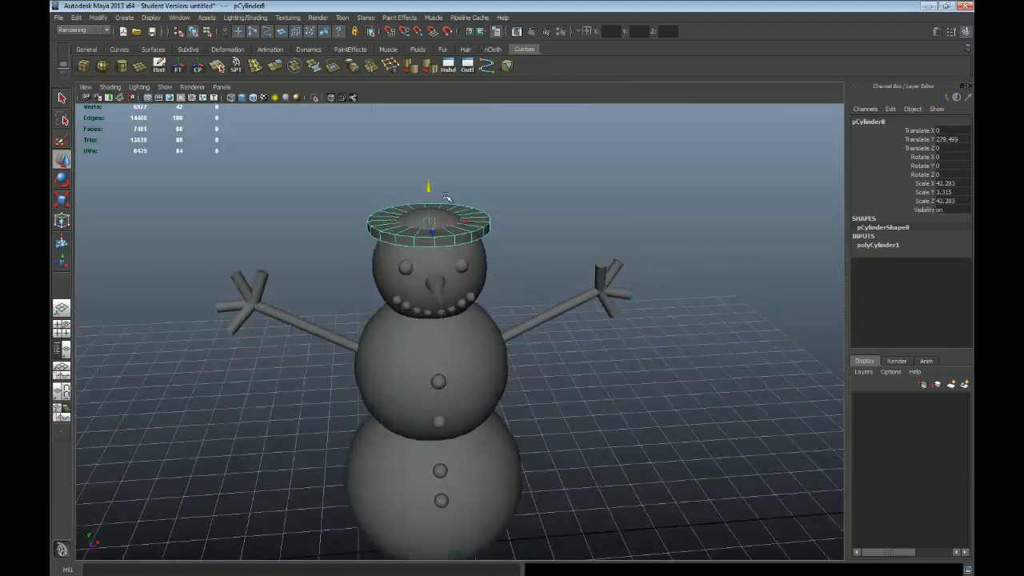
key("r")
left_click_drag(428, 174, 488, 300)
key("w")
key("r")
scroll(381, 279, "up", 3)
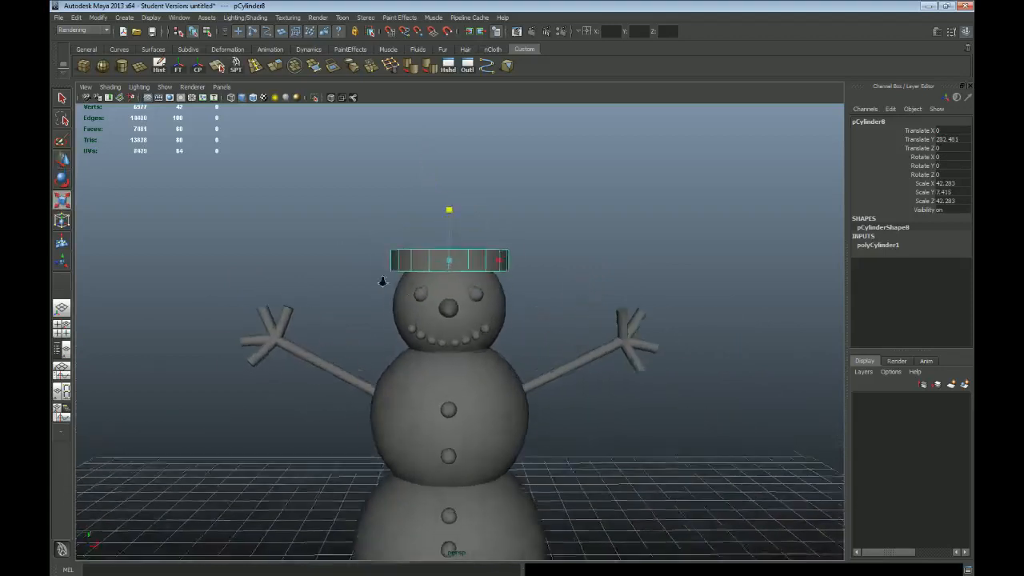
left_click_drag(446, 200, 496, 300)
key("w")
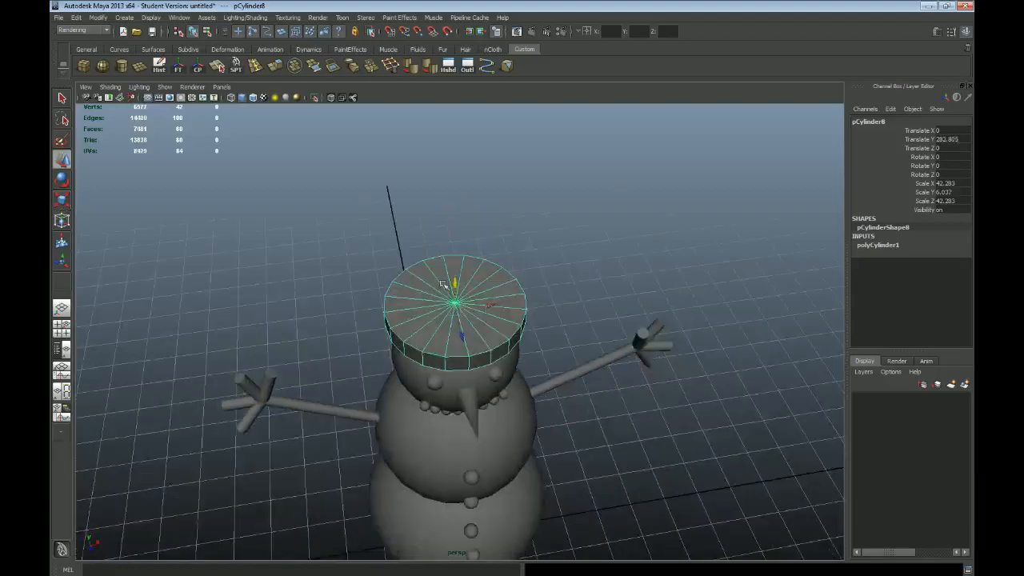
Step: Undo the last vertical scaling of the hat brim
left_click_drag(502, 315, 439, 343, "alt")
left_click_drag(493, 314, 464, 242, "alt")
key("w")
key("ctrl+z")
key("ctrl+z")
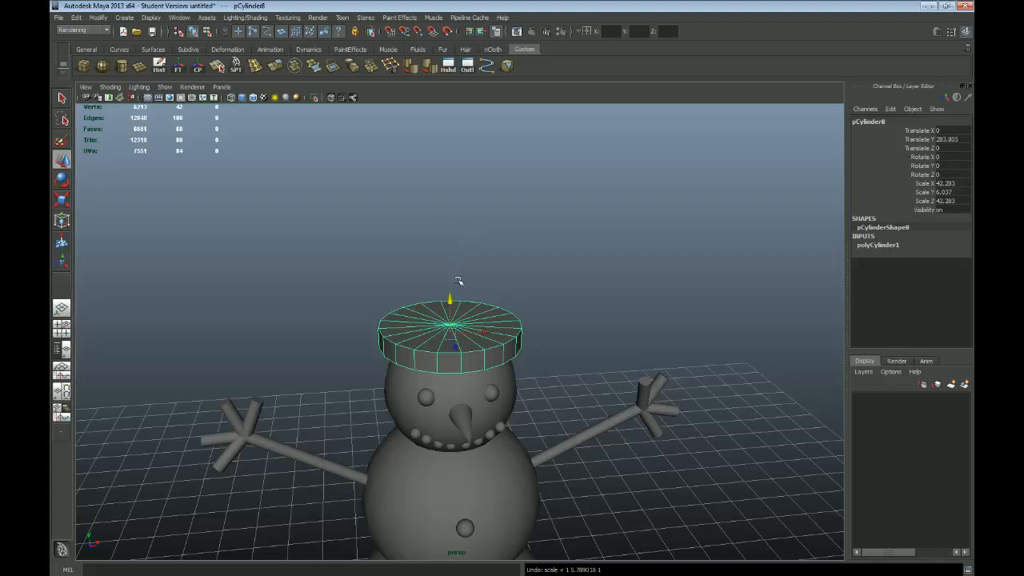
Step: Duplicate the brim and shape the copy into a crown about 29 wide in X and Z scale and 34 in Y, raised to about Y 323
key("ctrl+d")
left_click_drag(451, 302, 468, 288)
key("r")
left_click_drag(450, 246, 442, 108)
key("w")
left_click_drag(450, 264, 450, 238)
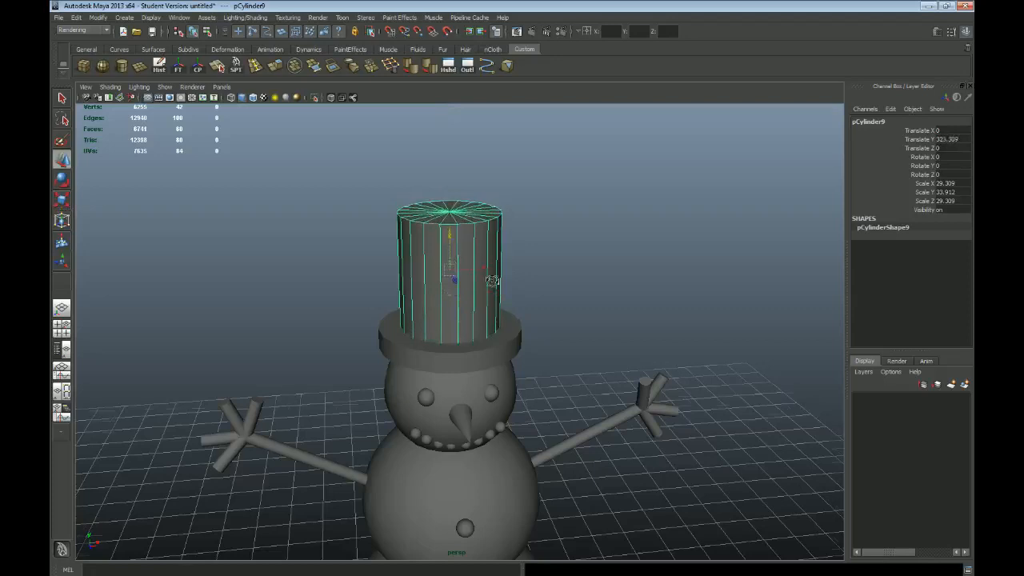
Step: Compare the hat's crown and brim as separate objects by selecting them in alternation
scroll(426, 392, "up", 5)
left_click(456, 332, "shift")
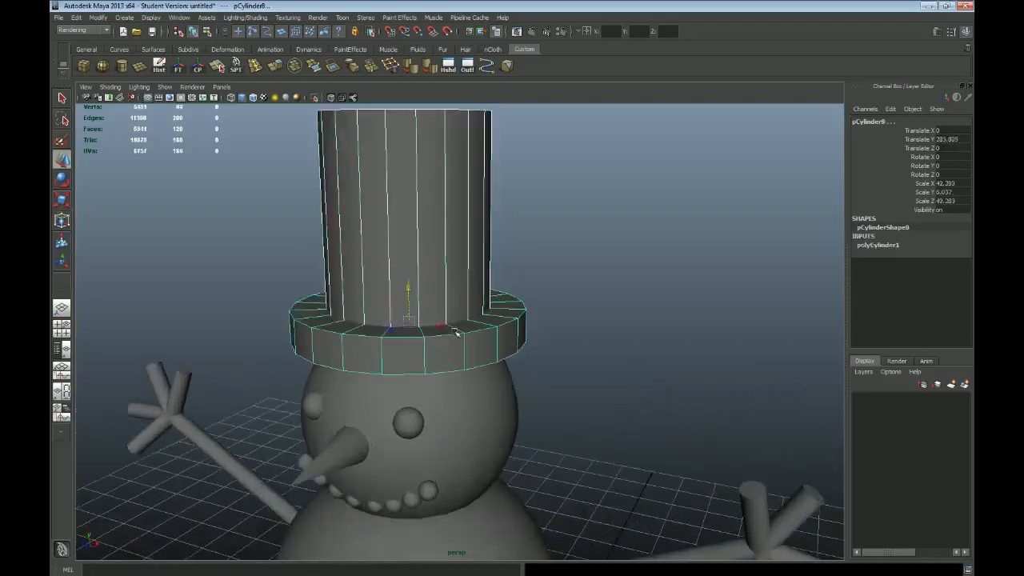
left_click(457, 273)
left_click(478, 337)
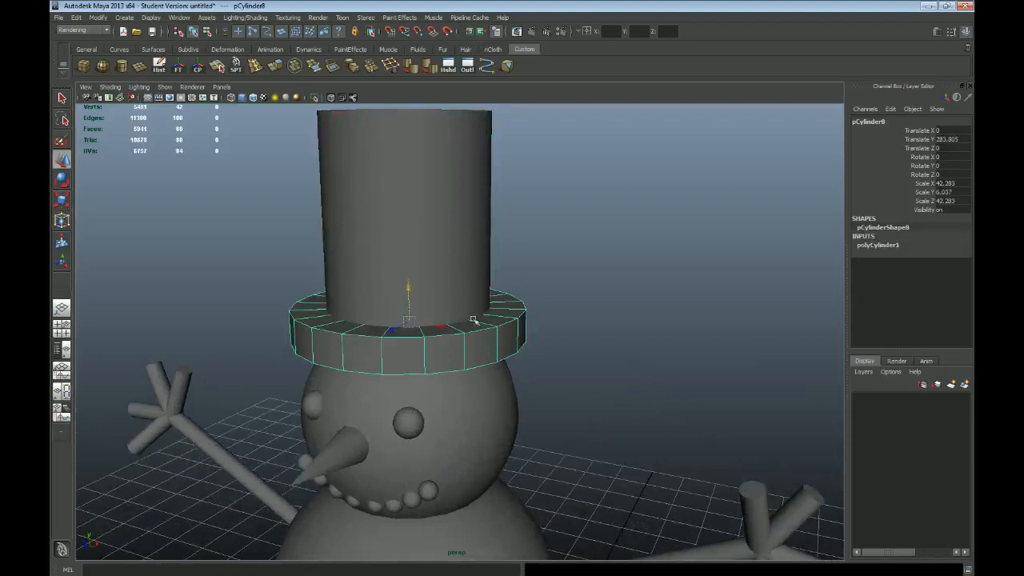
right_click_drag(635, 355, 543, 309, "alt")
left_click_drag(543, 309, 544, 313, "alt")
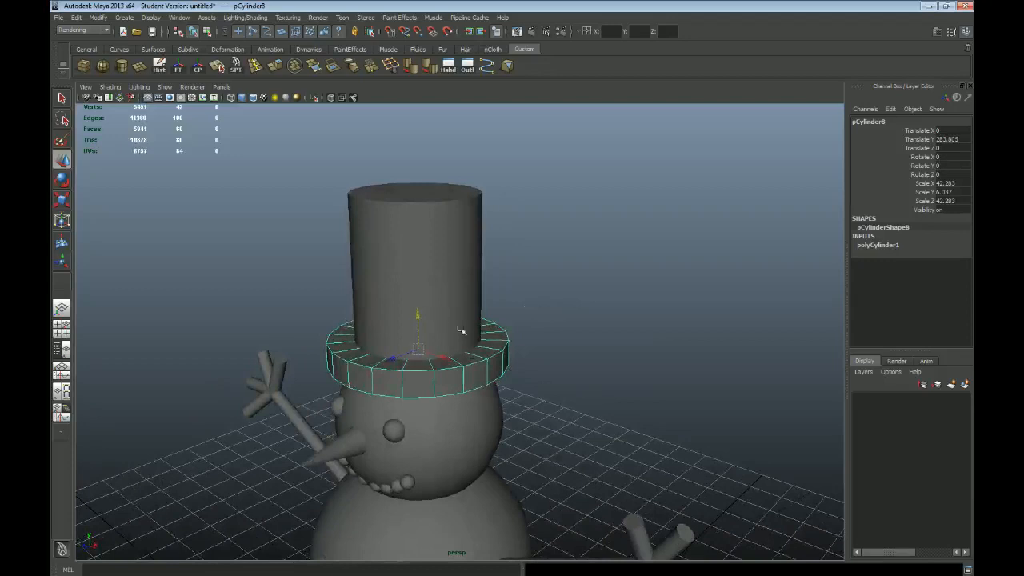
left_click(430, 280)
left_click(474, 358)
left_click(461, 292)
left_click(477, 332)
left_click(454, 285)
left_click(470, 333)
left_click(445, 277)
left_click(480, 358)
scroll(490, 383, "down", 3)
scroll(524, 373, "up", 4)
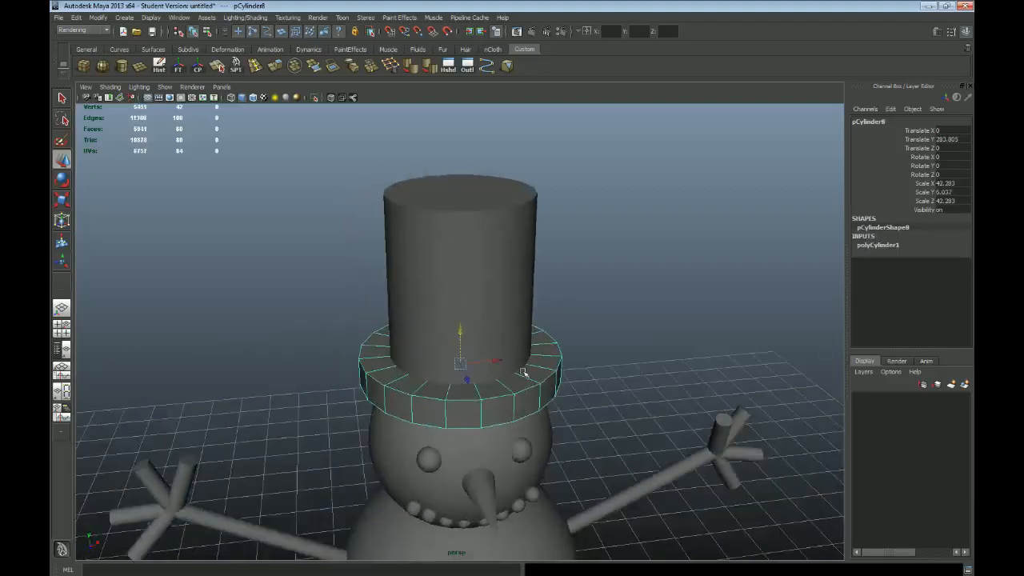
Step: Examine the two-piece hat on the snowman from the front and from above
right_click_drag(584, 397, 544, 389, "alt")
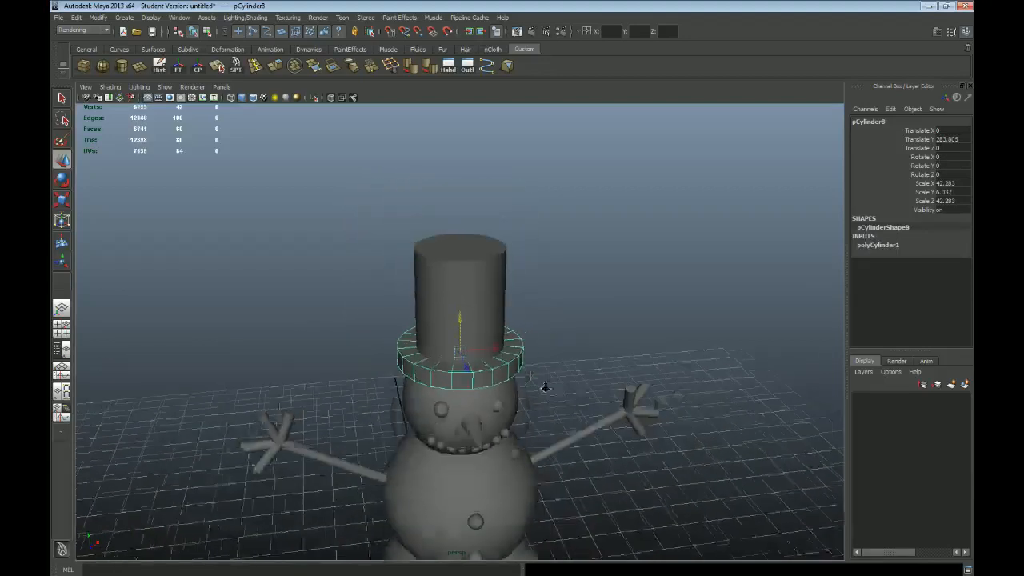
left_click_drag(544, 389, 551, 384, "alt")
middle_click_drag(552, 384, 557, 310, "alt")
left_click_drag(442, 328, 445, 304, "alt")
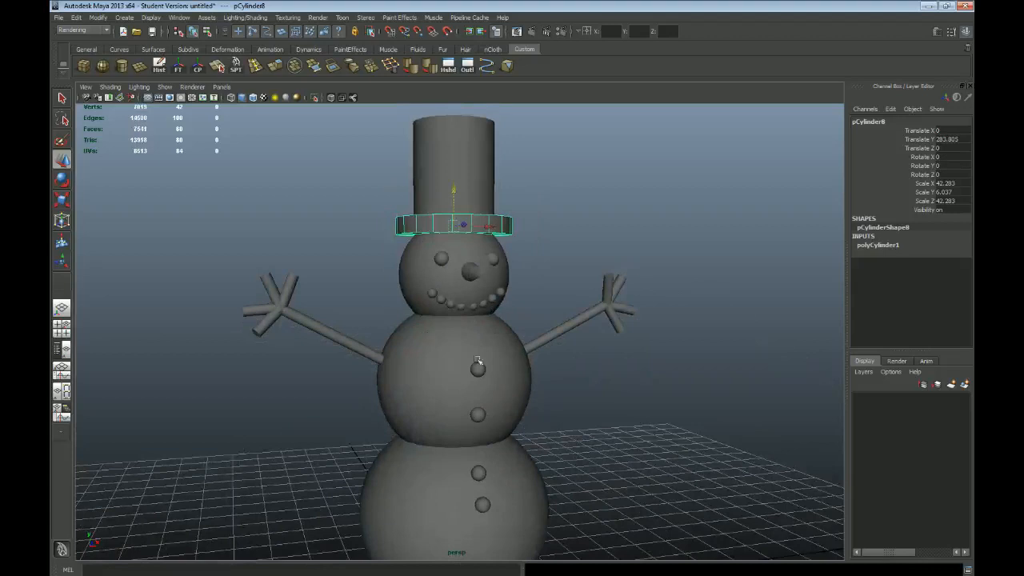
left_click_drag(543, 293, 545, 304, "alt")
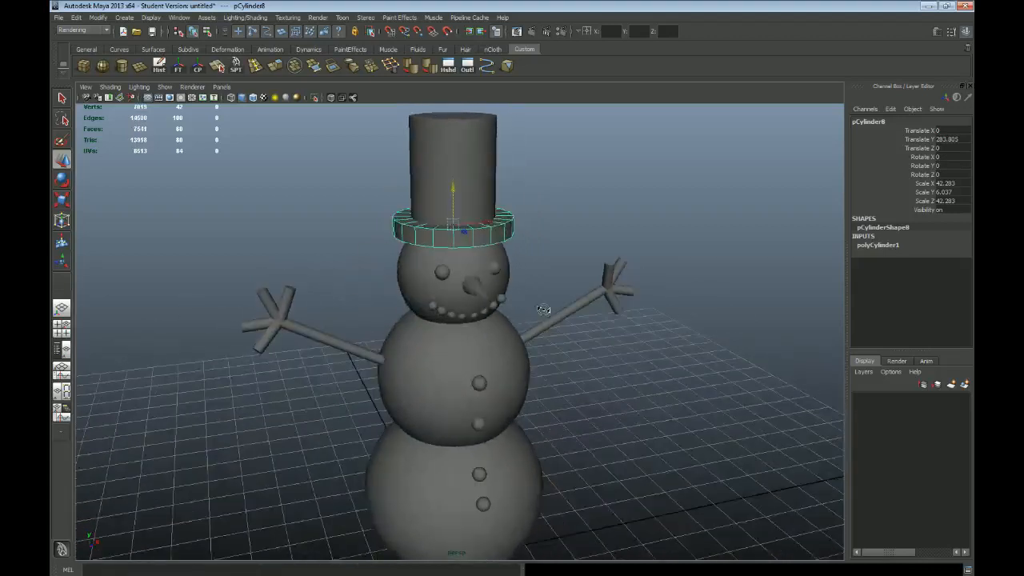
scroll(544, 245, "down", 3)
scroll(506, 404, "up", 6)
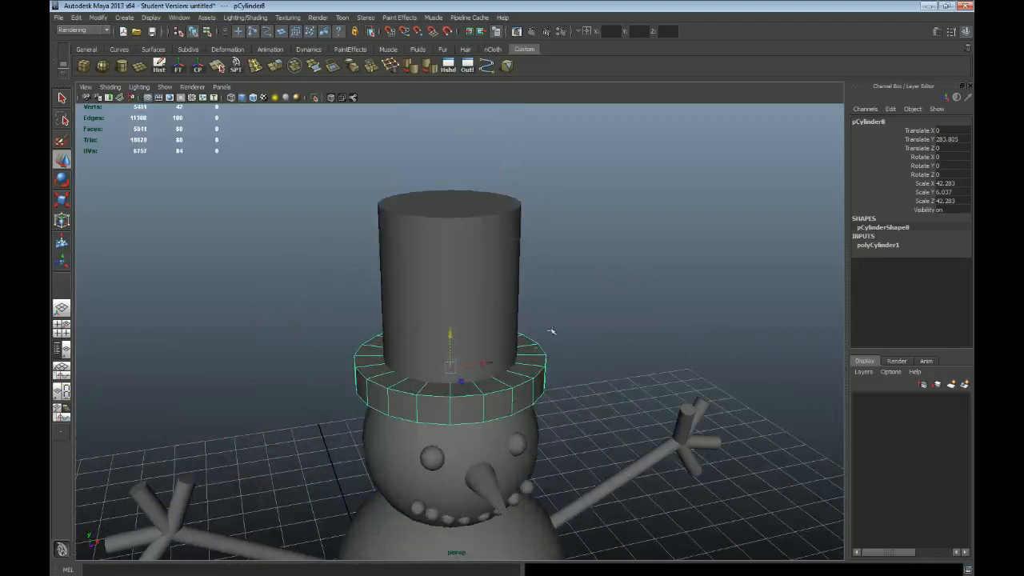
Step: Delete the tall crown cylinder and select the remaining hat brim
left_click(484, 278)
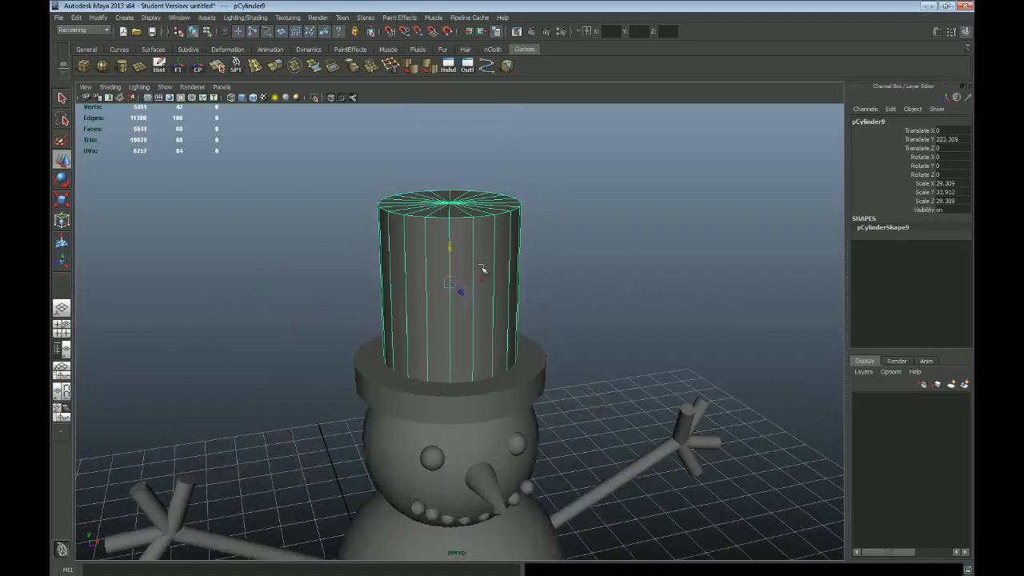
key("Delete")
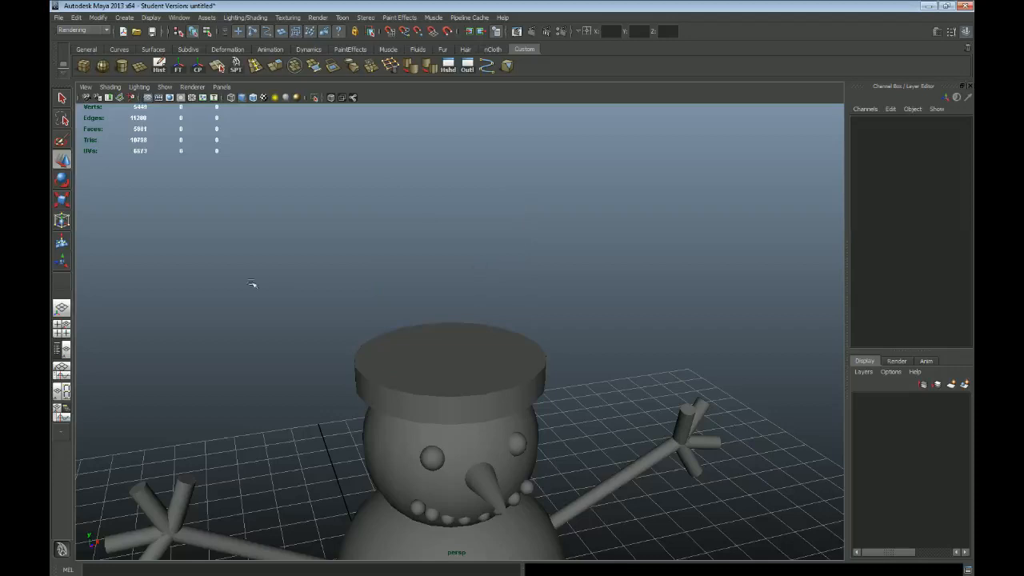
left_click(474, 381)
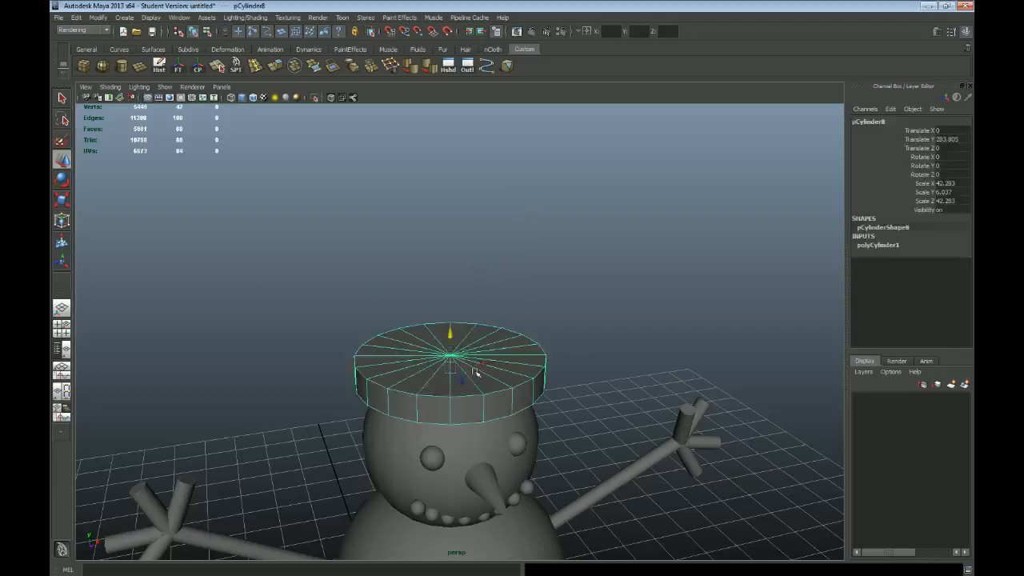
left_click_drag(475, 367, 411, 326, "alt")
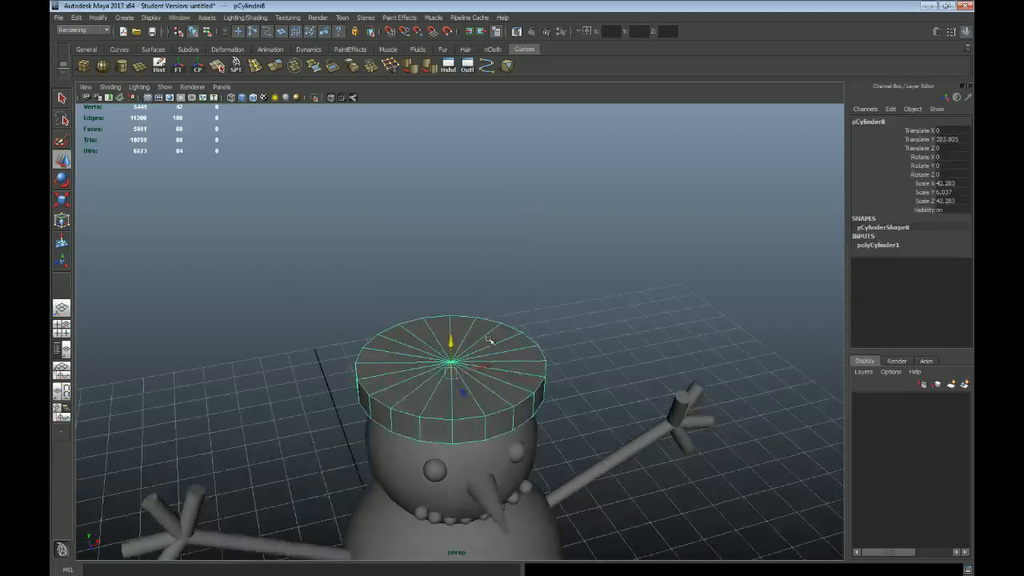
left_click_drag(537, 361, 577, 284, "alt")
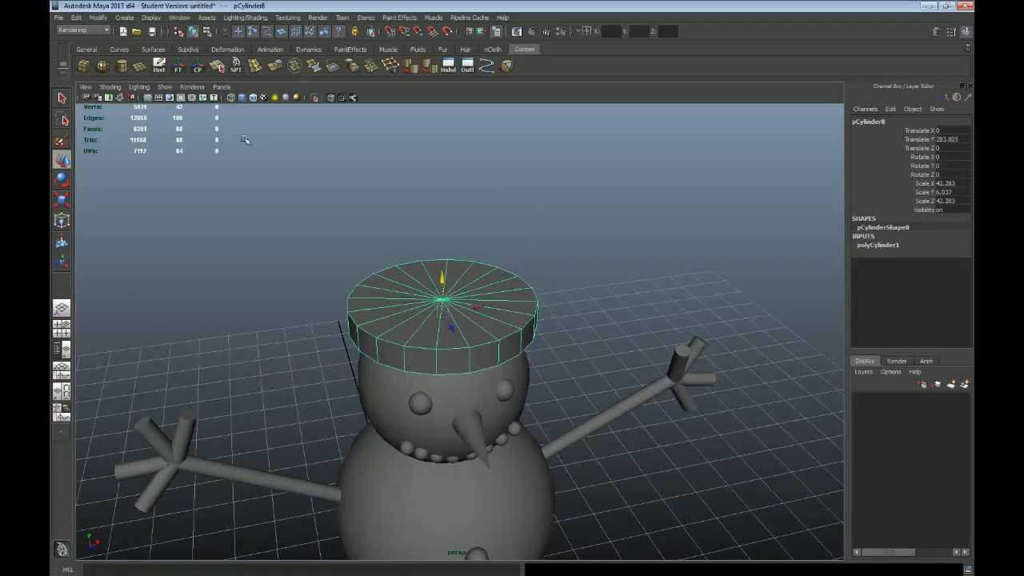
left_click_drag(349, 189, 343, 200, "alt")
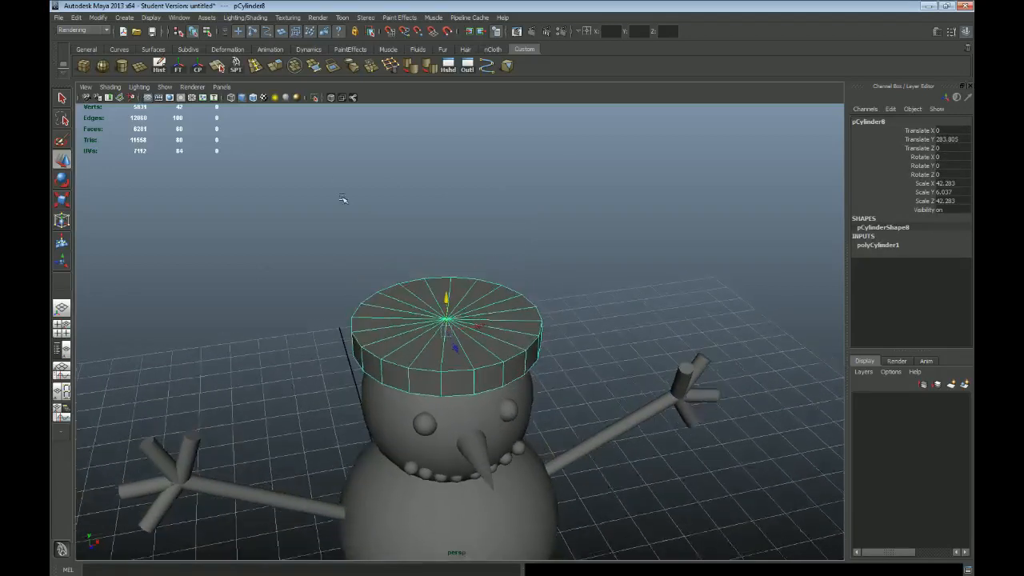
Step: Insert an edge loop around the side of the hat brim
left_click(260, 76)
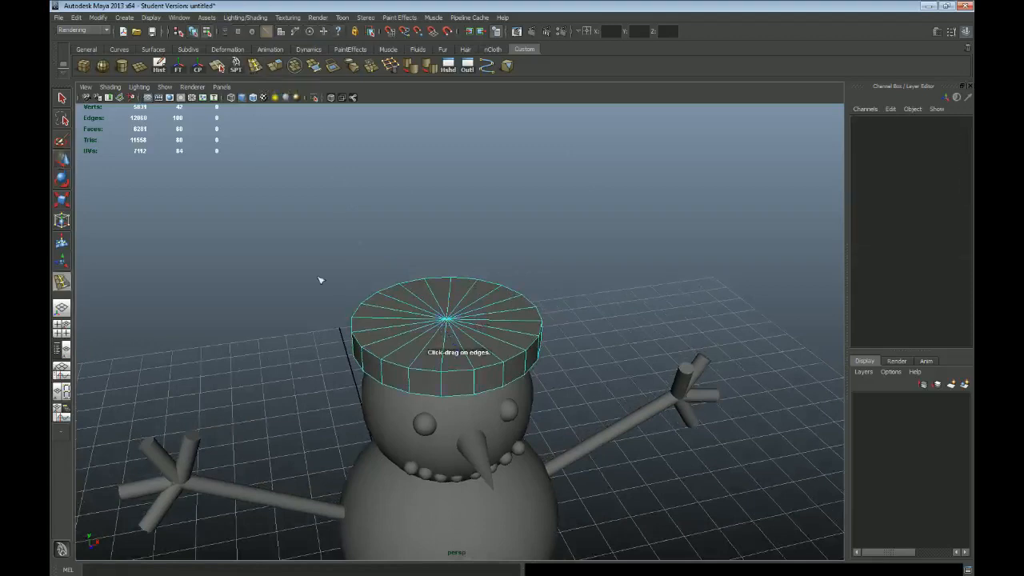
left_click_drag(320, 279, 425, 328, "alt")
left_click(417, 353)
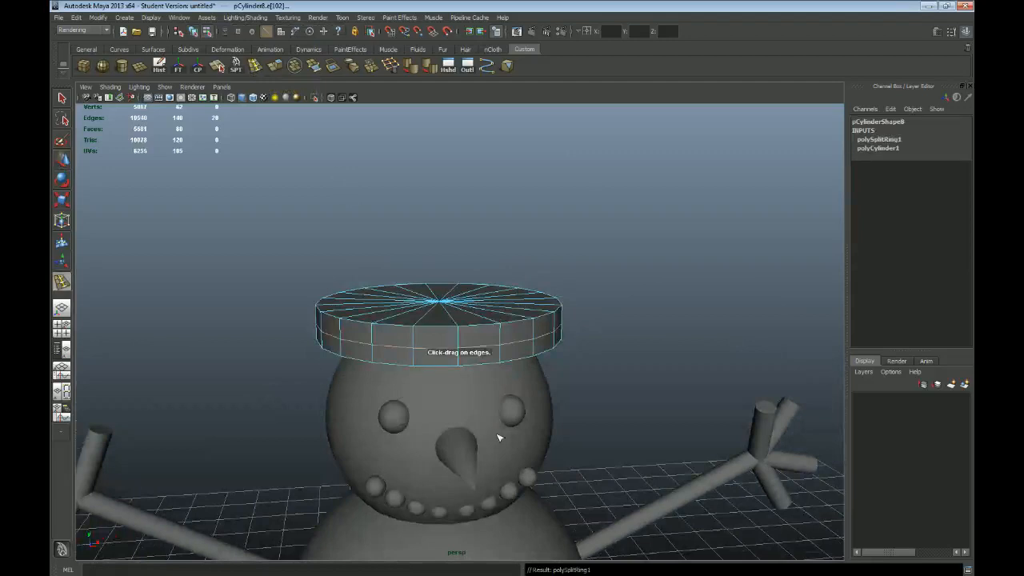
Step: Try to select individual edges of the loop around the brim's side and scale them
key("q")
left_click_drag(497, 437, 520, 377, "alt")
left_click_drag(429, 337, 406, 352, "alt")
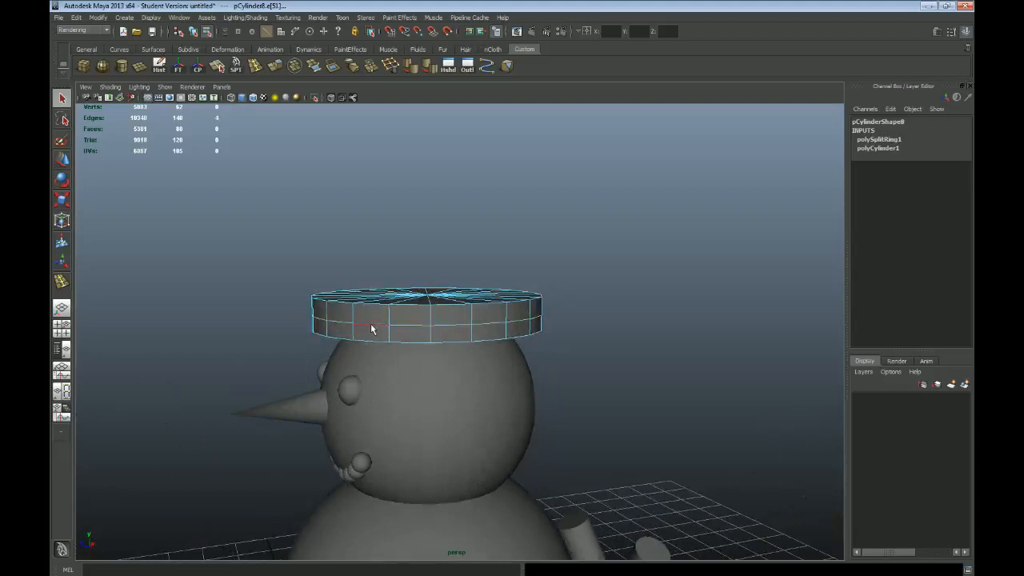
key("r")
mouse_move(428, 314)
left_mouse_down()
mouse_move(418, 312)
mouse_move(429, 321)
left_mouse_up()
key("q")
left_click(420, 325)
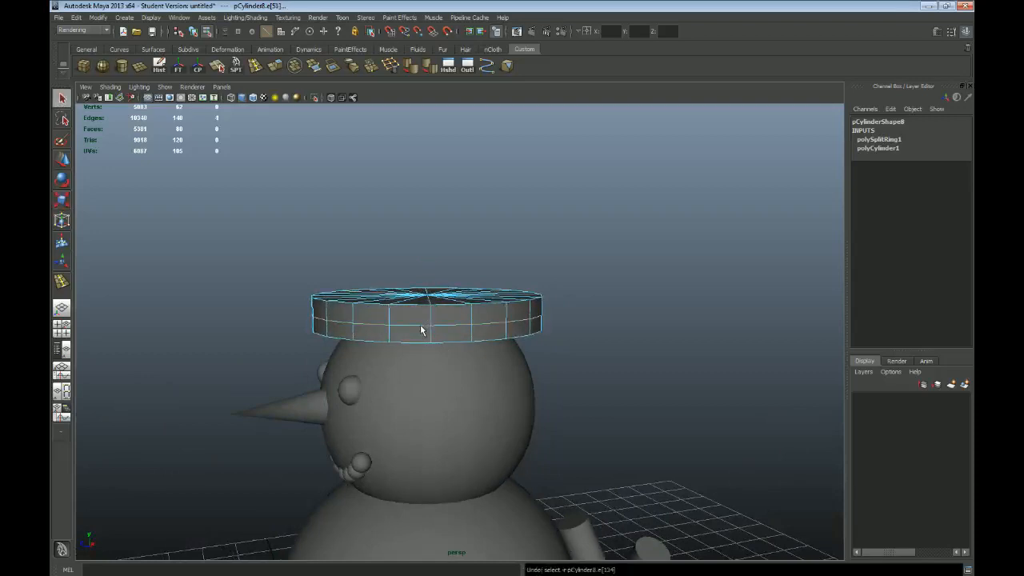
Step: Undo the edge selections and the edge loop inserted in the brim
key("ctrl+z")
key("ctrl+z")
key("ctrl+z")
left_click_drag(420, 324, 454, 340, "alt")
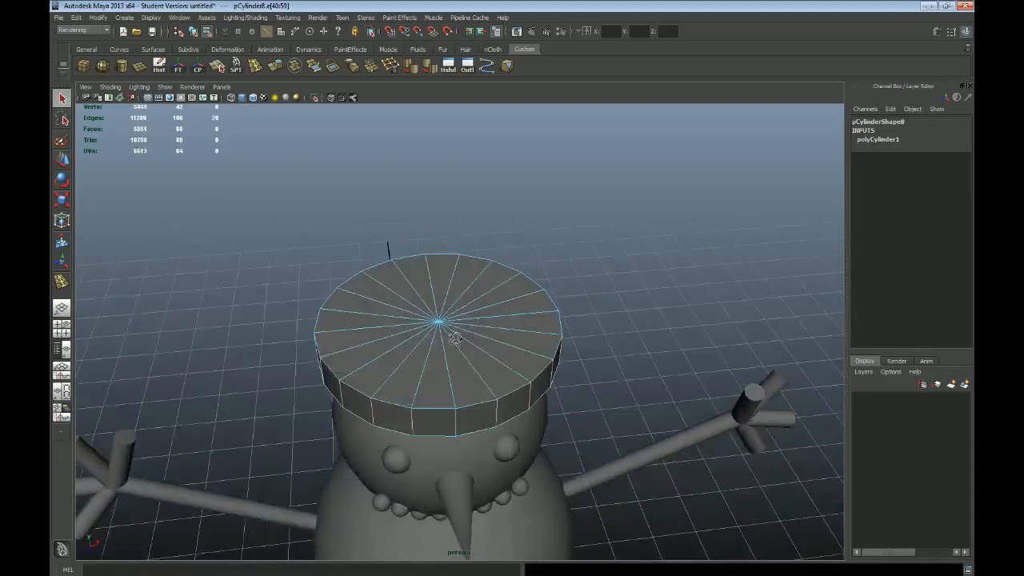
Step: Reselect the brim as a whole object and set its cylinder cap subdivisions to 2
key("F8")
left_click(479, 326)
left_click_drag(461, 375, 471, 342, "alt")
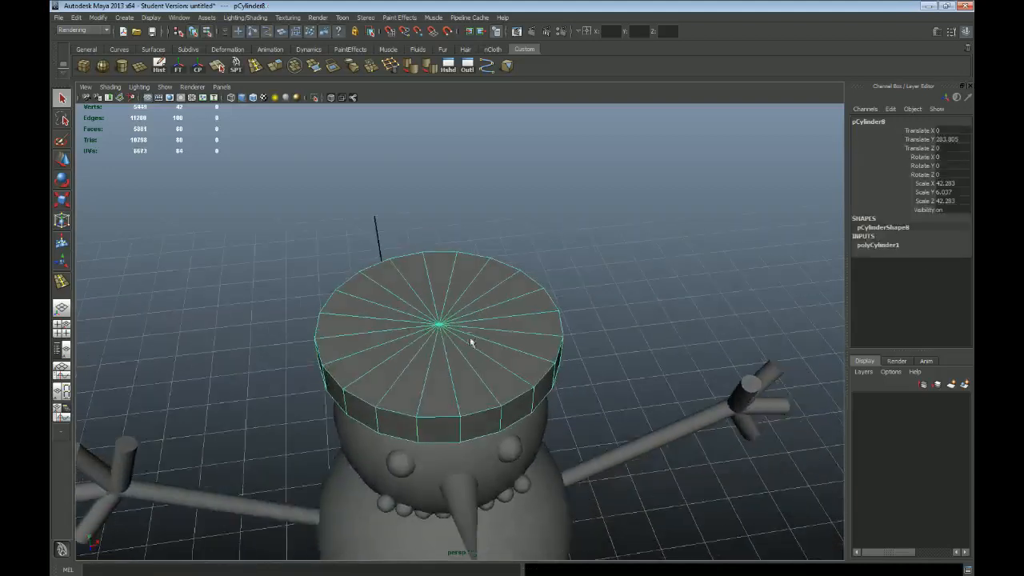
left_click(884, 247)
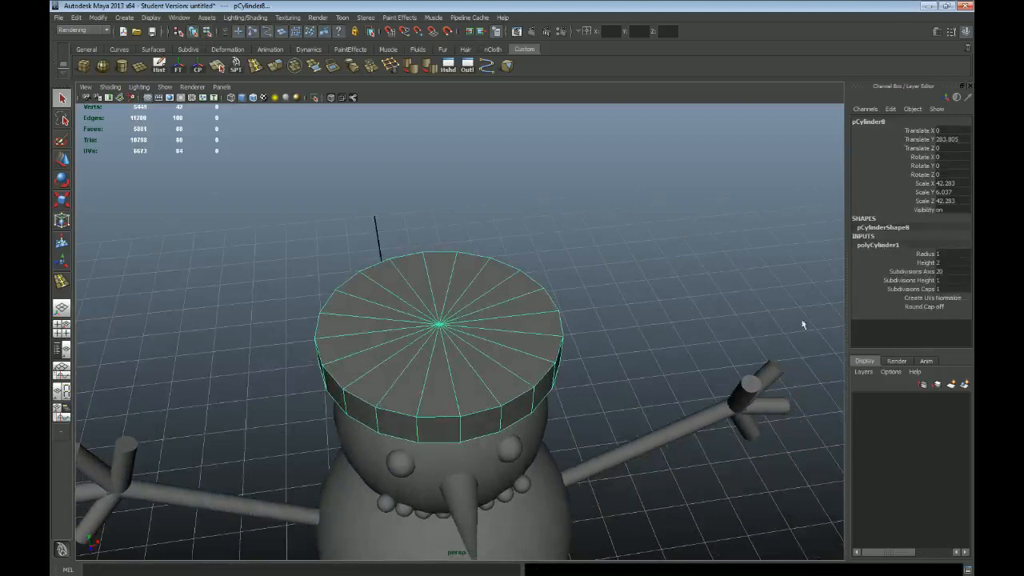
left_click(941, 288)
type("2")
key("Return")
scroll(707, 352, "down", 8)
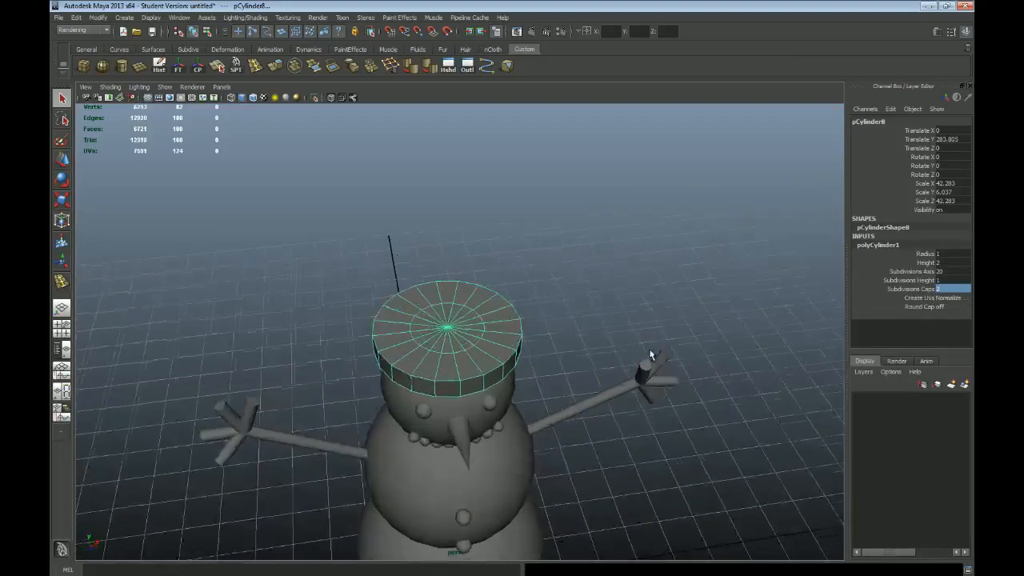
Step: Create a polygon cube and place it beside the snowman at about X 206, Y 279
left_click_drag(647, 400, 520, 317, "alt")
left_click(83, 65)
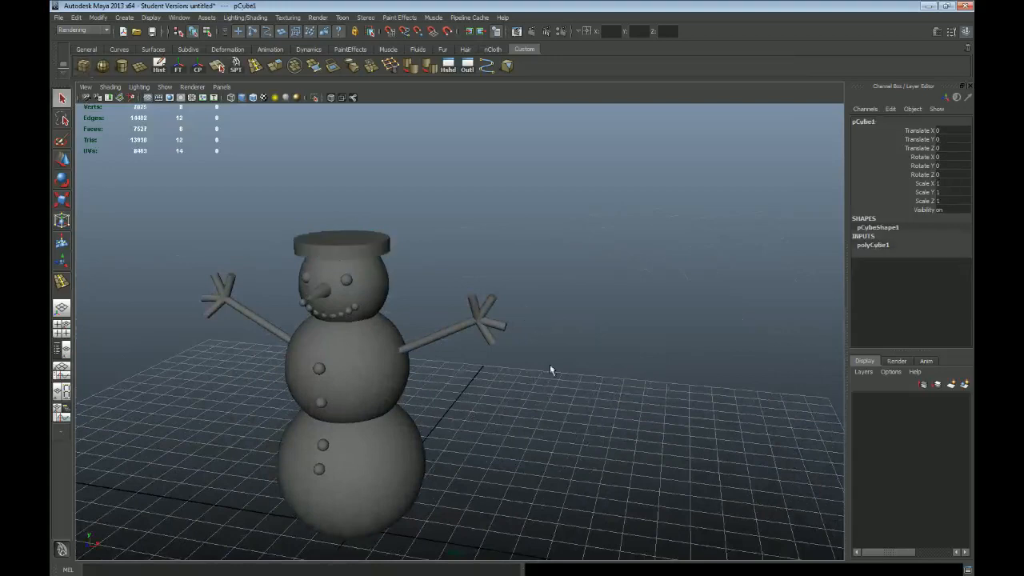
key("w")
left_click_drag(386, 532, 575, 240)
left_click_drag(656, 293, 643, 298, "alt")
Step: Scale the cube uniformly to about 78 and shift it away from the snowman to about X 250
key("r")
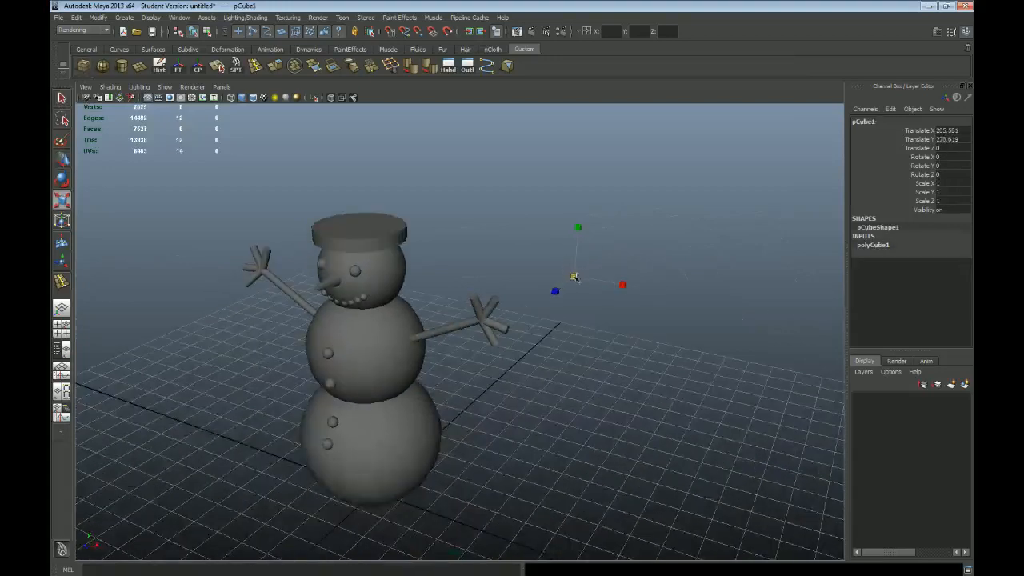
left_click_drag(574, 278, 659, 319)
left_click_drag(584, 358, 592, 312, "alt")
key("e")
left_click_drag(556, 268, 570, 297)
left_click_drag(615, 322, 603, 323, "alt")
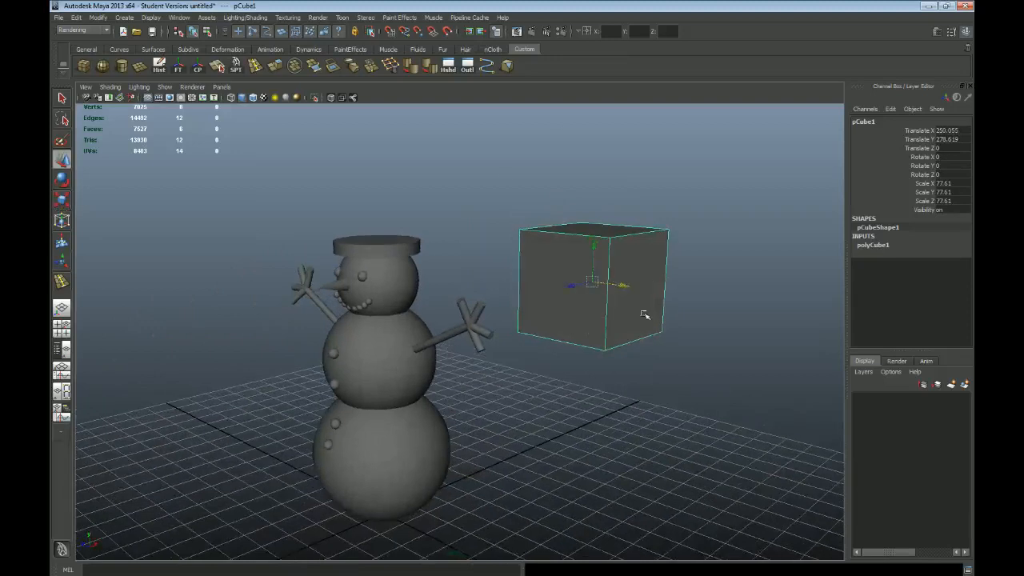
left_click_drag(647, 368, 642, 339, "alt")
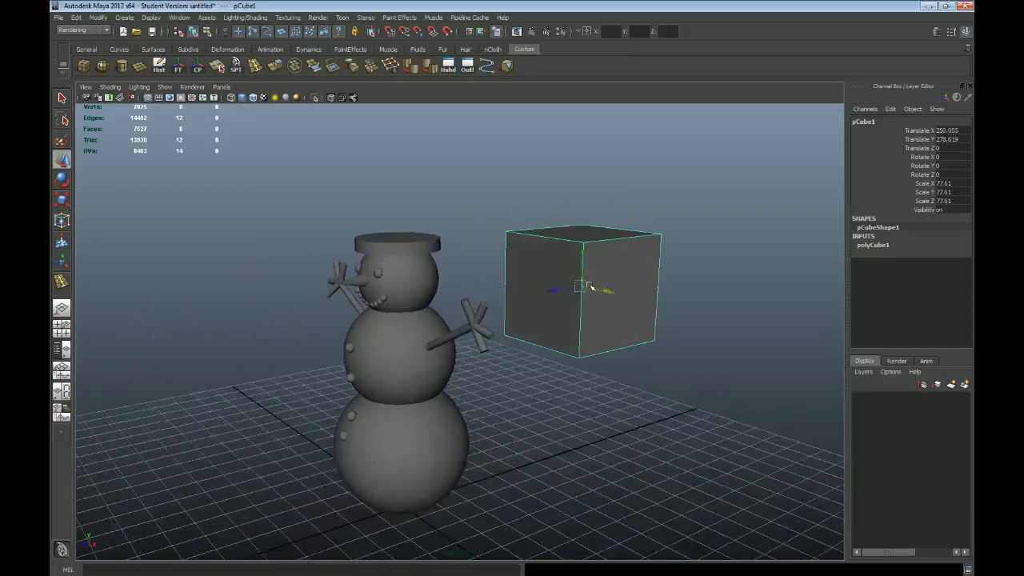
Step: Try moving the whole cube freely, and undo the move
left_click_drag(583, 288, 613, 238)
key("ctrl+z")
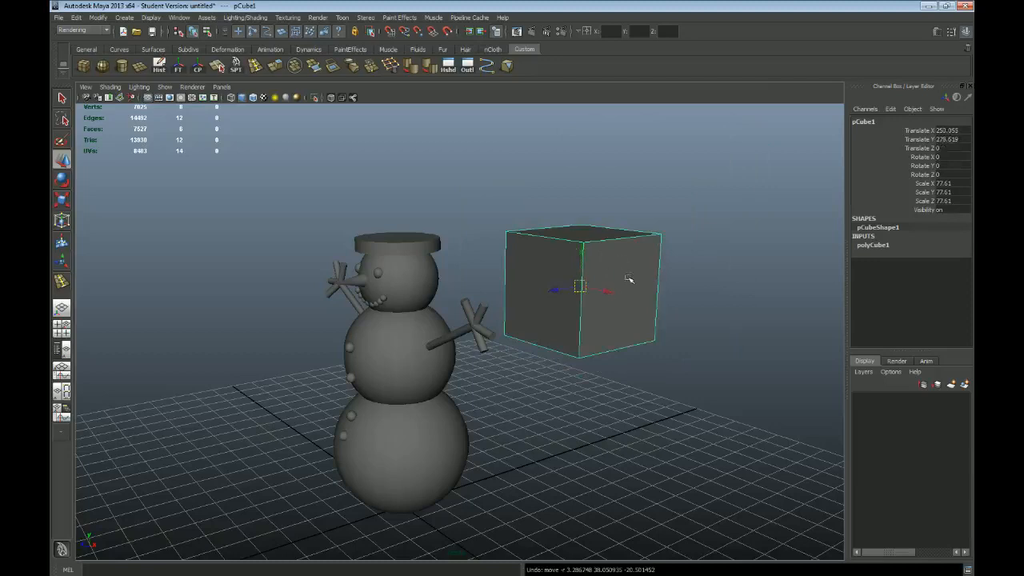
key("q")
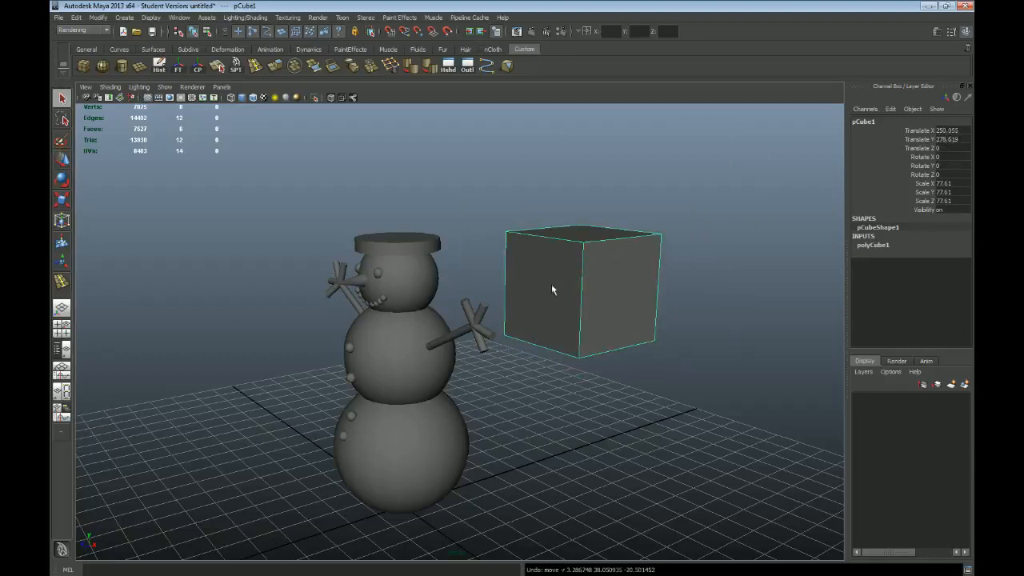
left_click_drag(593, 305, 578, 307, "alt")
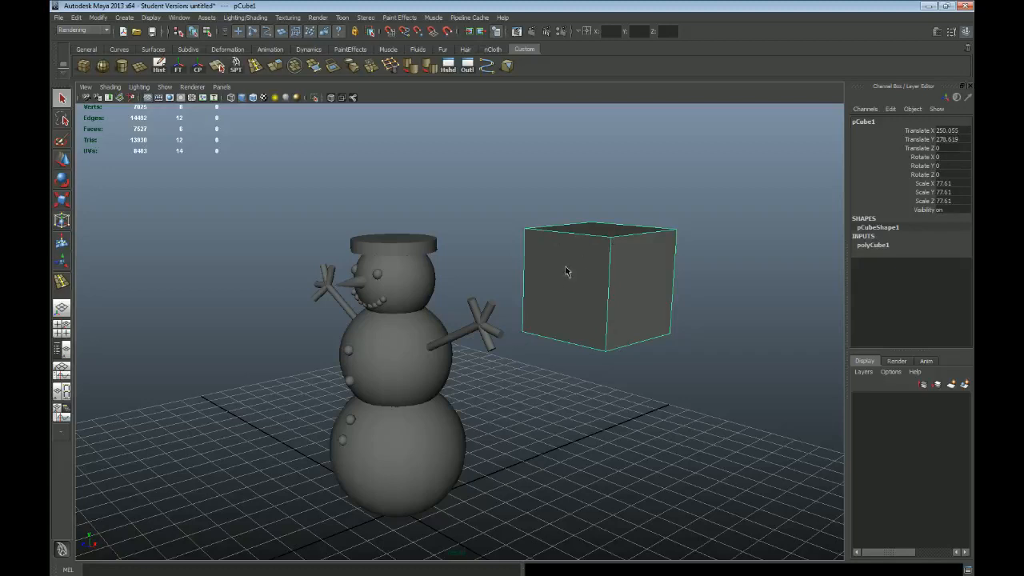
Step: Switch the cube to edge editing, pull one lower edge downward and shift a vertical edge outward along X
key("F8")
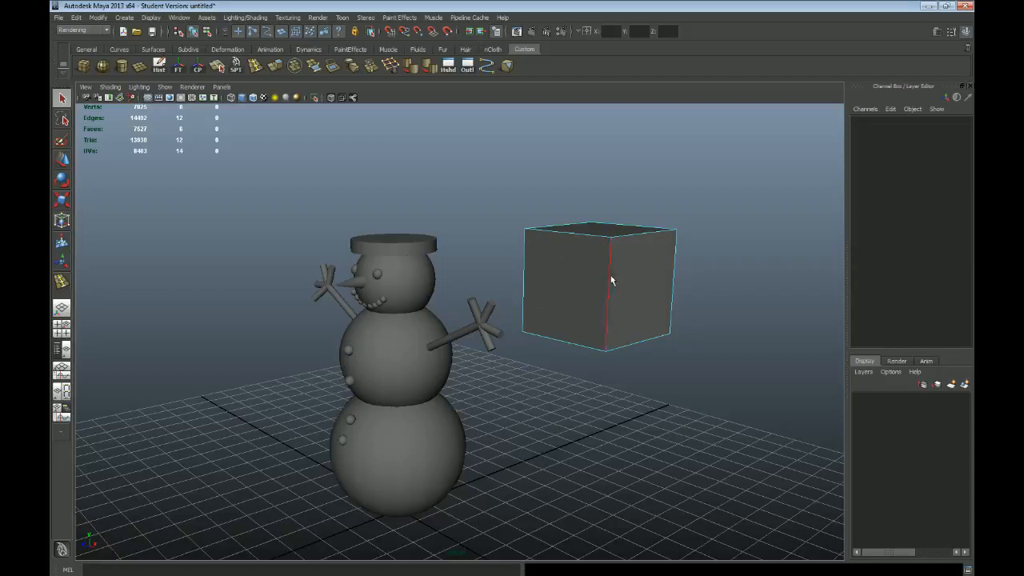
left_click(612, 280)
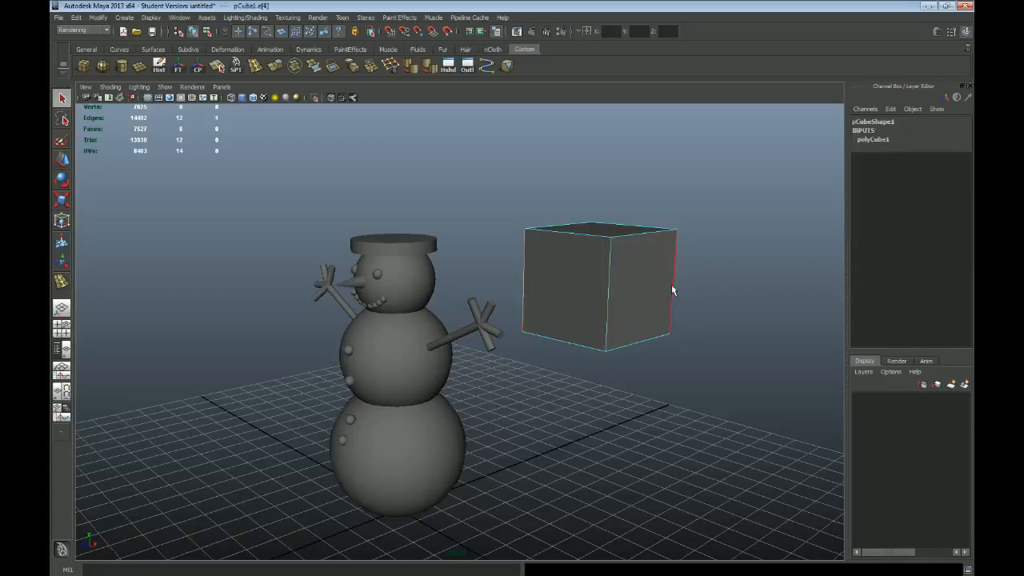
left_click(640, 343)
key("w")
left_click_drag(641, 316, 660, 364)
left_click(673, 315)
left_click(672, 315)
left_click_drag(705, 320, 740, 324)
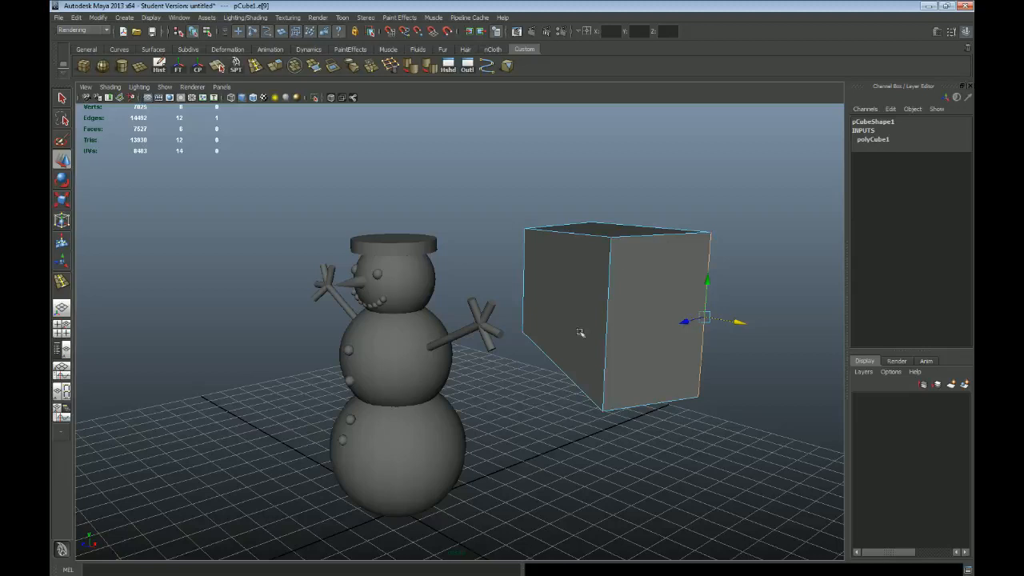
Step: Switch the cube to vertex editing and examine several of its corner vertices up close
key("F9")
scroll(596, 313, "up", 5)
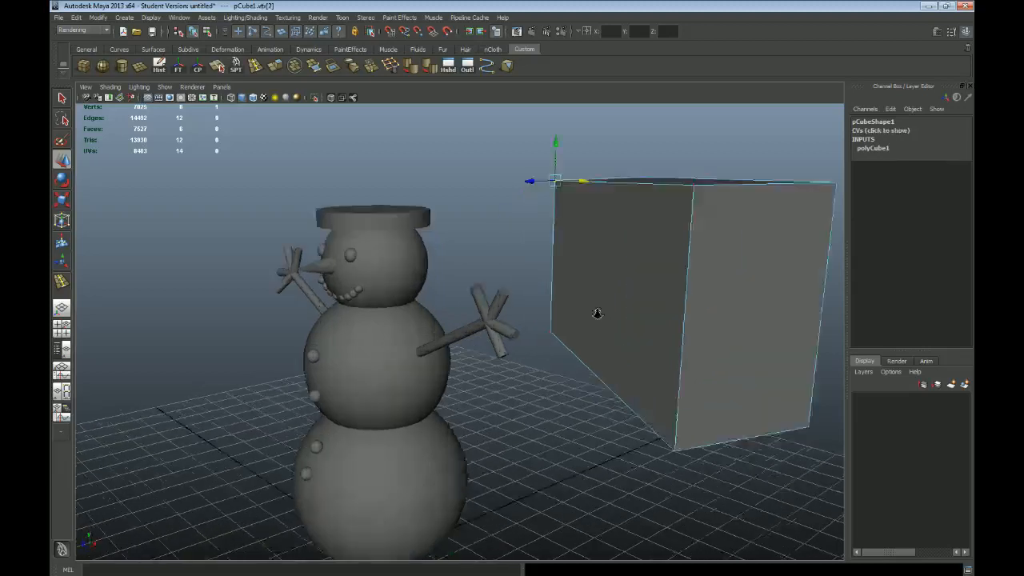
scroll(512, 344, "up", 6)
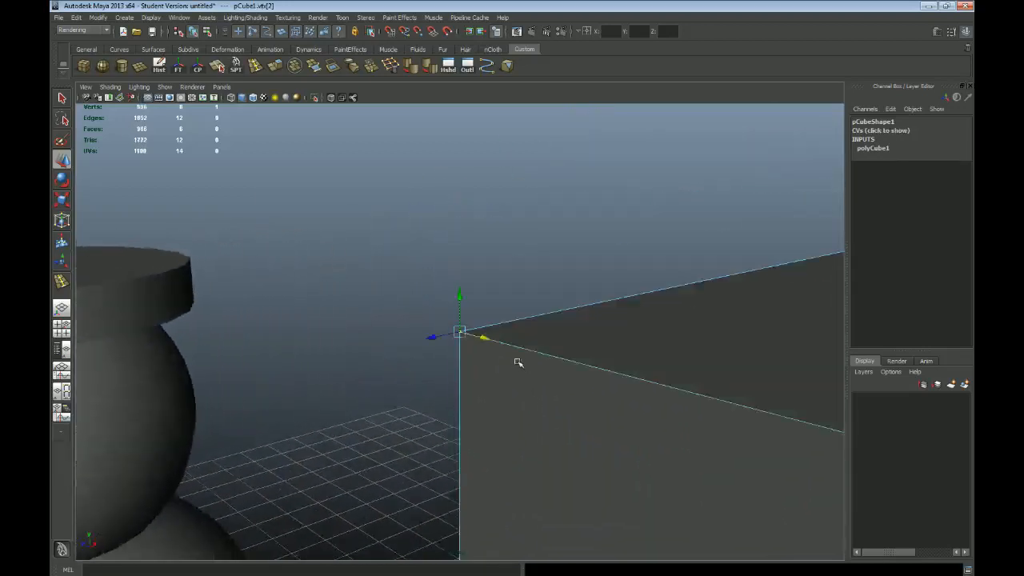
left_click(549, 352)
scroll(651, 388, "down", 2)
scroll(347, 321, "down", 8)
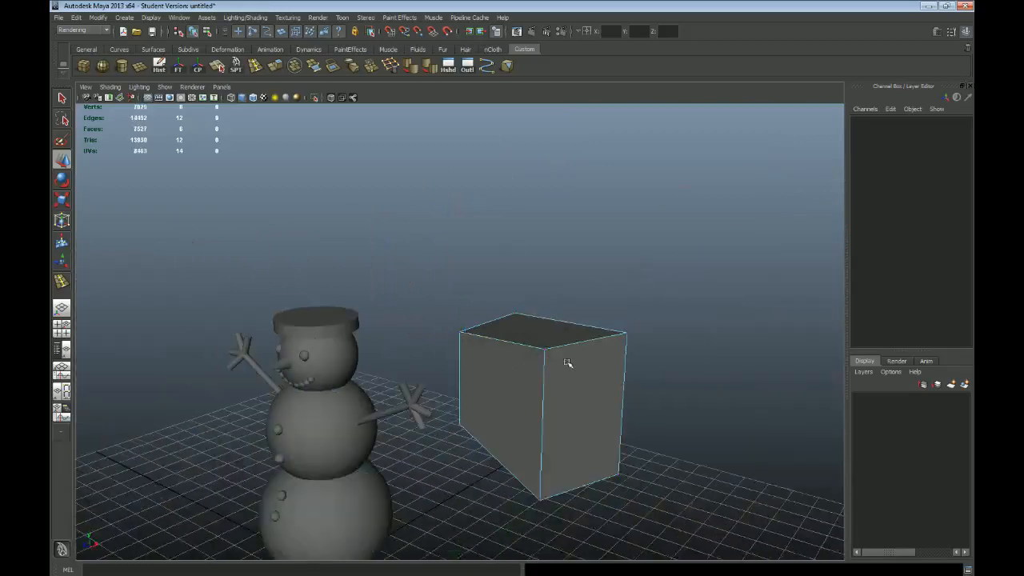
scroll(552, 302, "up", 1)
left_click_drag(575, 217, 651, 281)
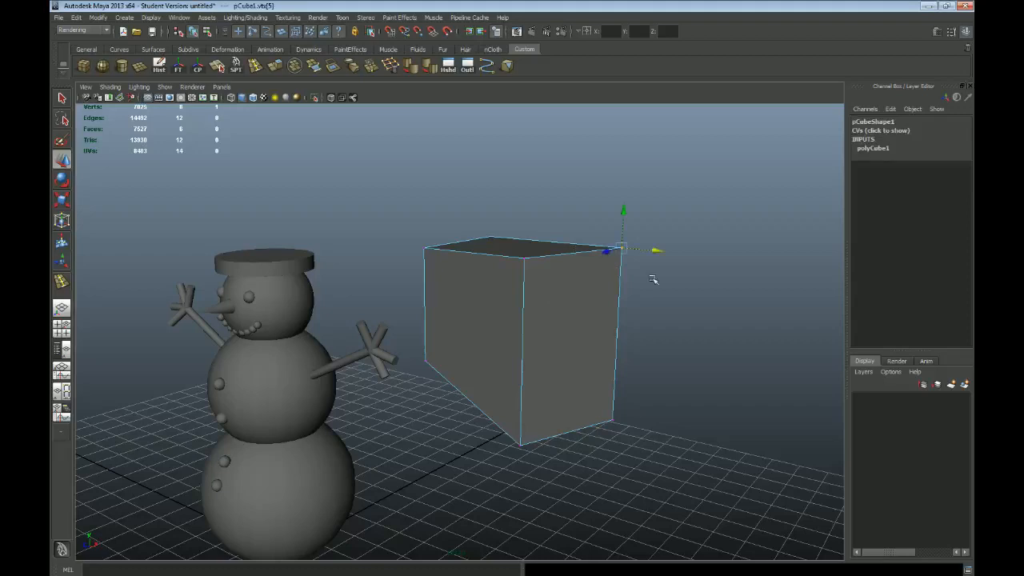
key("f")
left_click(573, 380)
left_click_drag(446, 304, 521, 379)
left_click(592, 408)
scroll(516, 390, "down", 8)
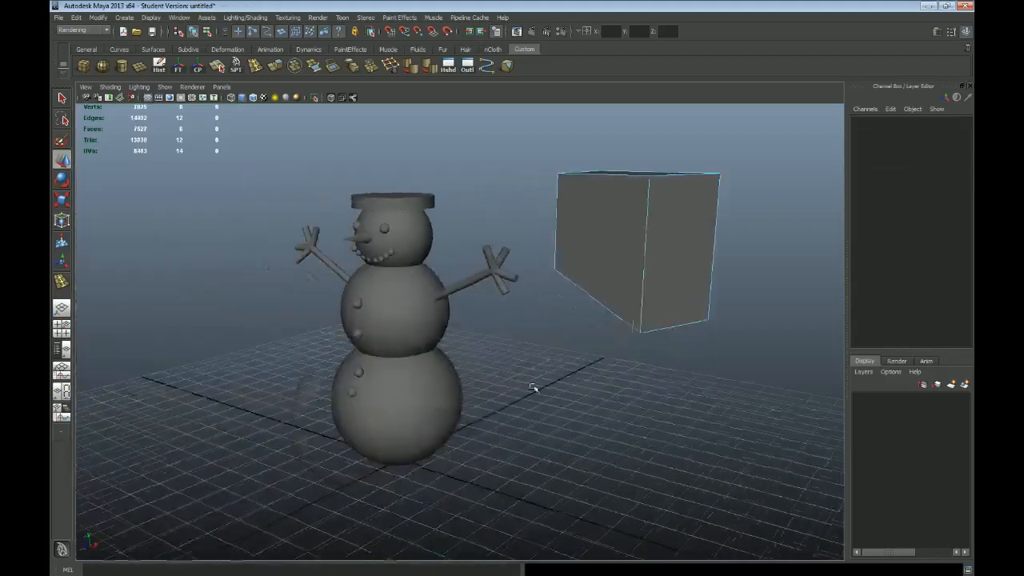
scroll(542, 334, "up", 4)
left_click_drag(512, 333, 578, 320, "alt")
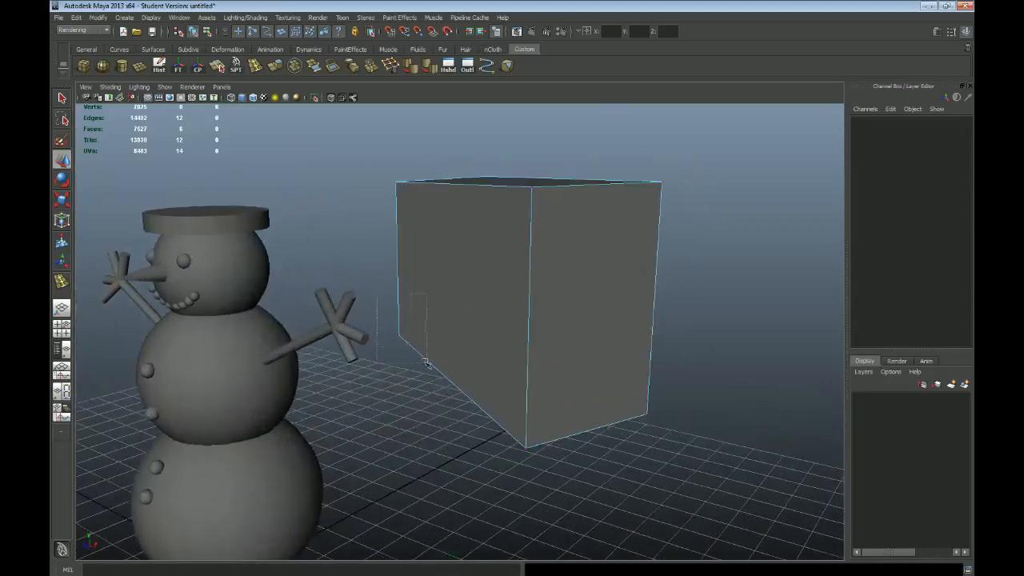
left_click_drag(427, 363, 428, 364)
key("f")
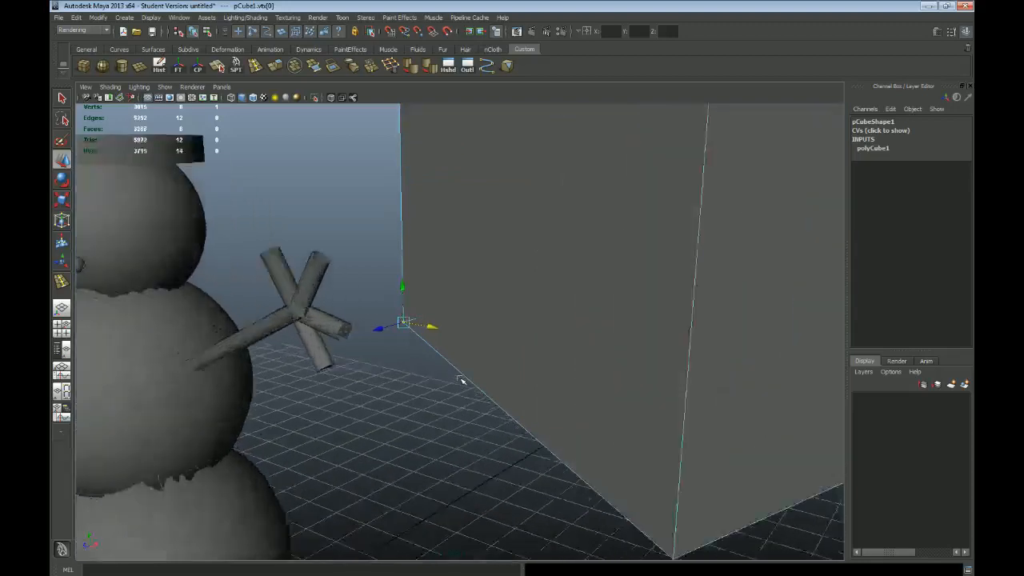
left_click(458, 387)
key("a")
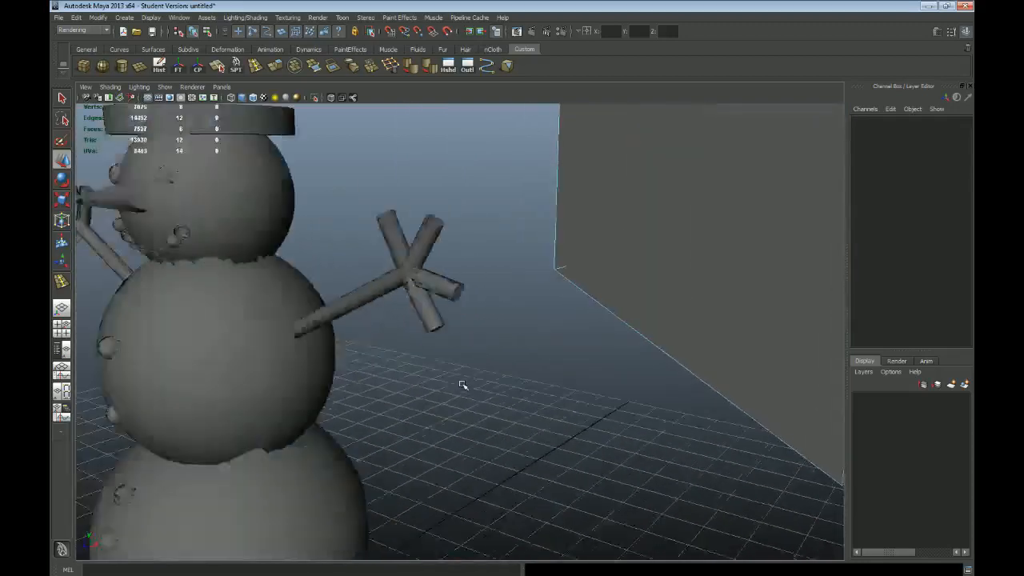
scroll(458, 311, "up", 2)
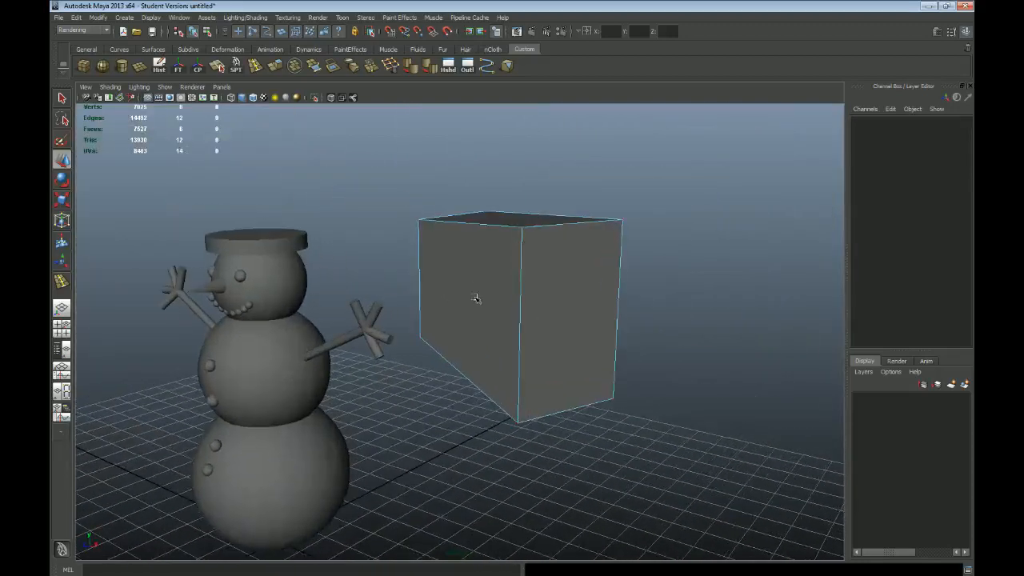
Step: Try shifting the cube's near vertical edge outward along X, and undo the move
left_click(521, 288)
left_click_drag(566, 338, 606, 340)
key("ctrl+z")
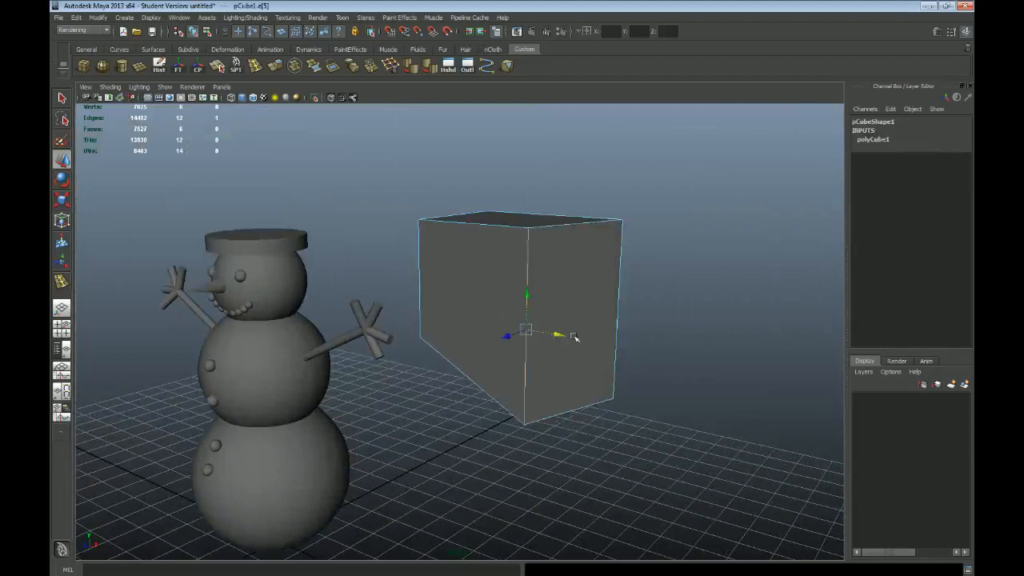
Step: Switch to vertex editing and pull one upper corner vertex of the cube up and outward
key("F9")
left_click(622, 222)
left_click_drag(621, 222, 633, 207)
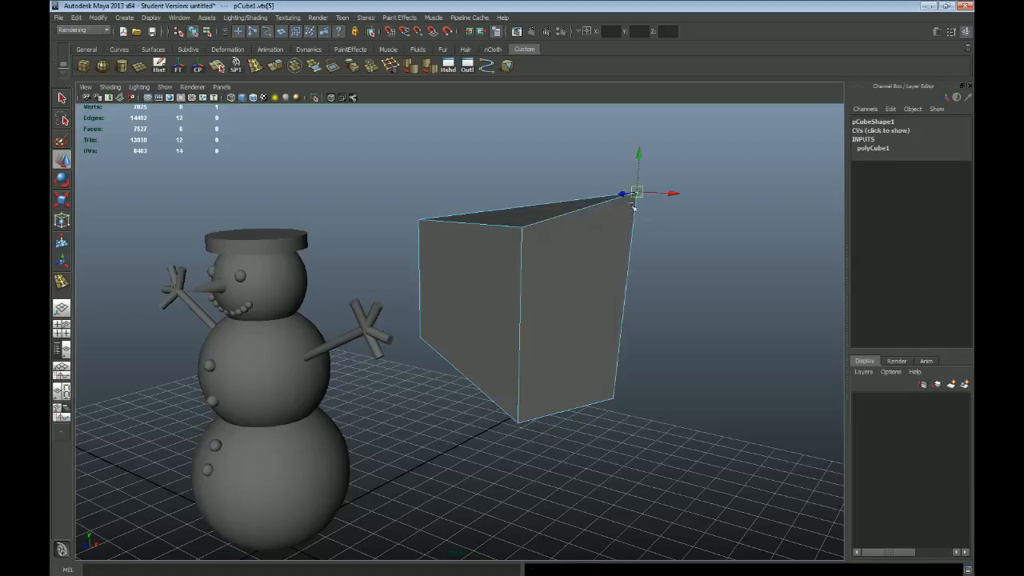
Step: Try pulling two adjacent side faces of the cube outward along X and Z, and undo both moves
left_click(576, 303)
left_click_drag(613, 309, 804, 338)
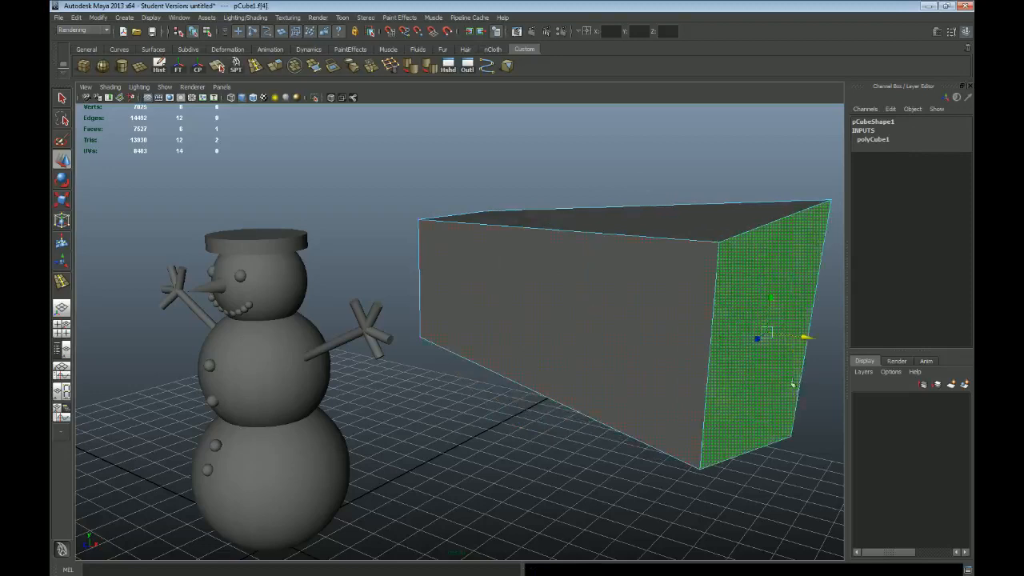
left_click(456, 298)
left_click_drag(525, 340, 400, 378)
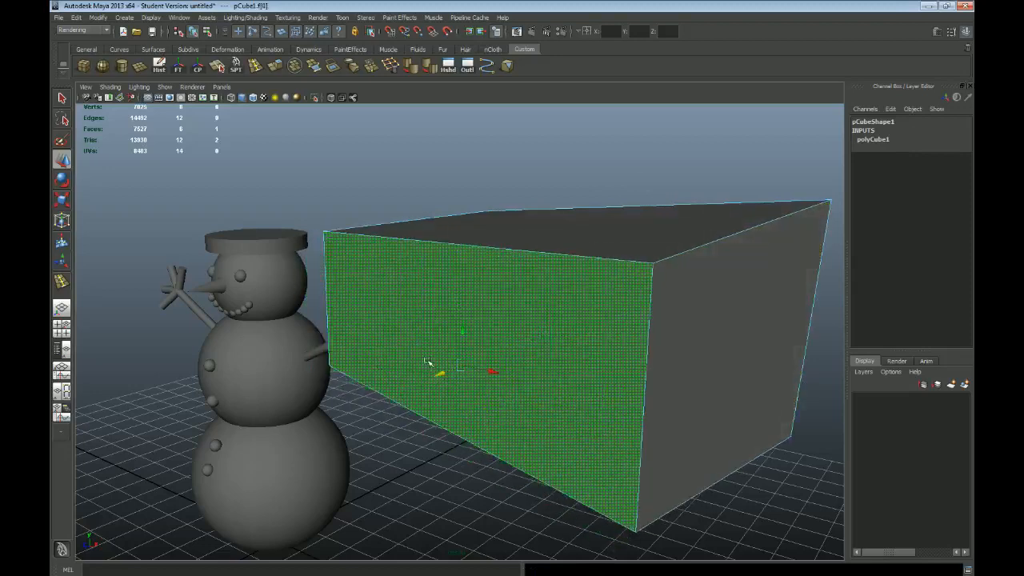
key("ctrl+z")
key("ctrl+z")
key("ctrl+z")
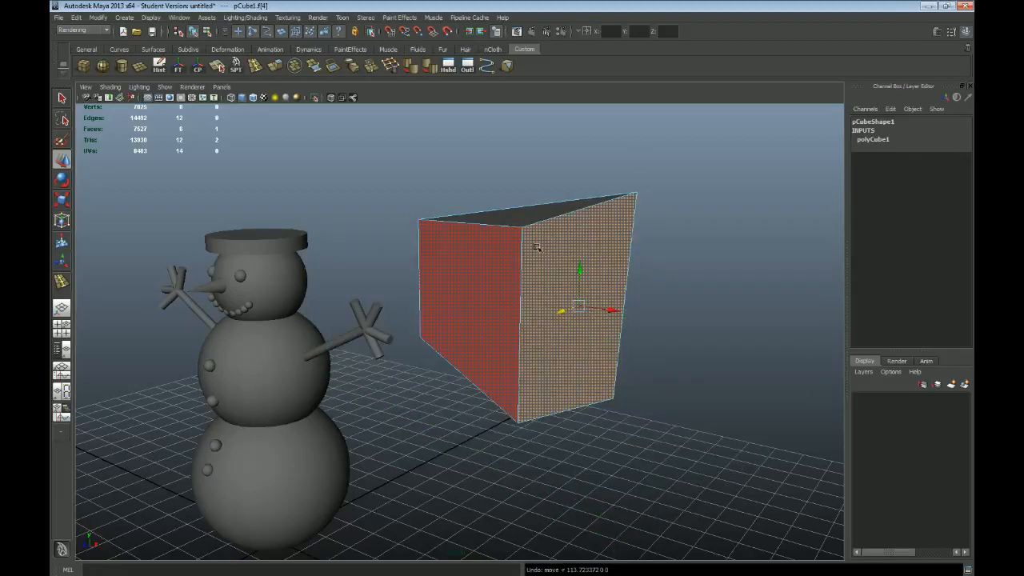
Step: Return the demonstration cube to object mode and delete it from the scene
key("F8")
left_click_drag(505, 290, 538, 275)
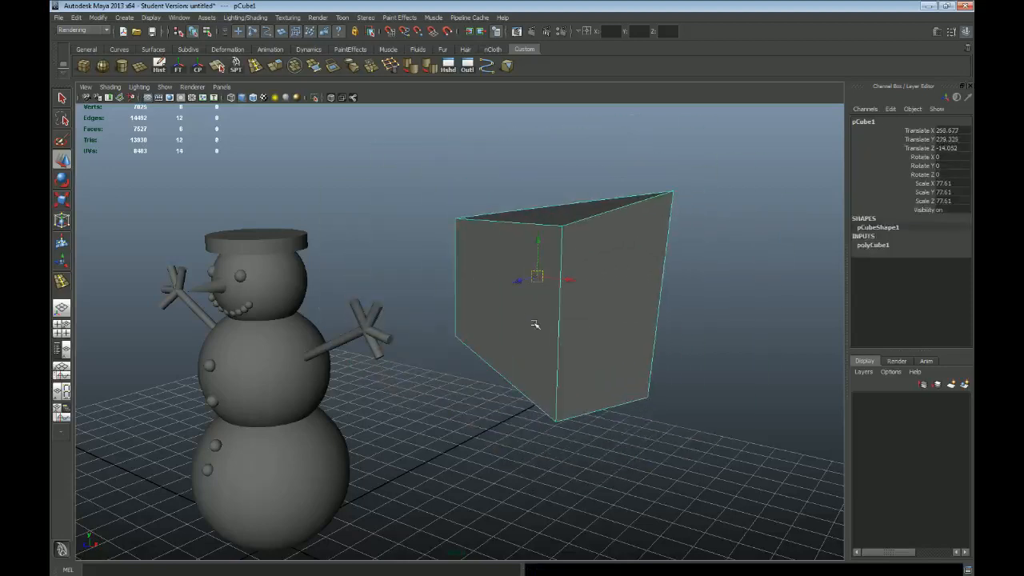
key("Delete")
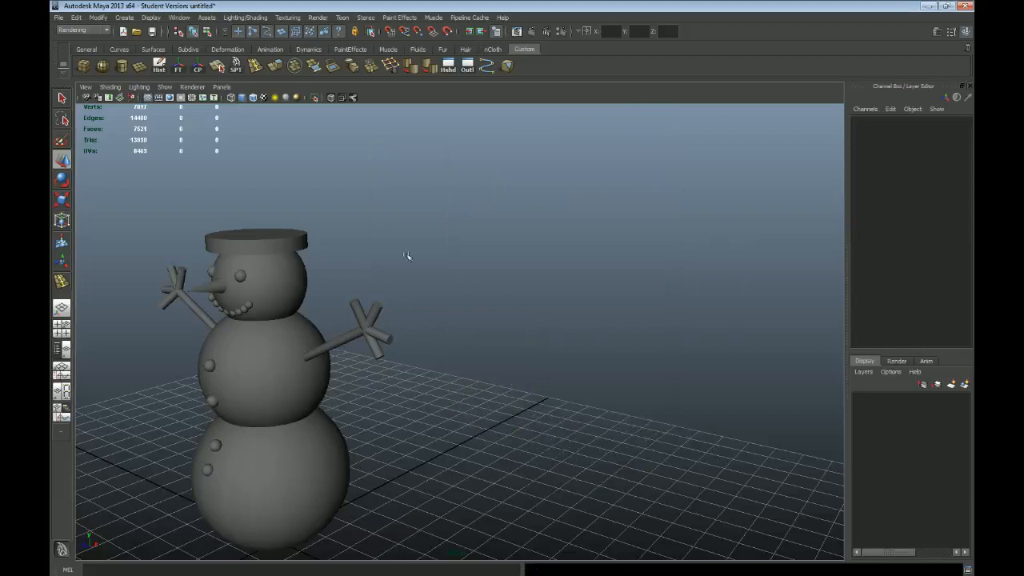
Step: Select the snowman's hat brim and display its polyCylinder1 creation settings
left_click(276, 235)
left_click_drag(362, 263, 331, 214, "alt")
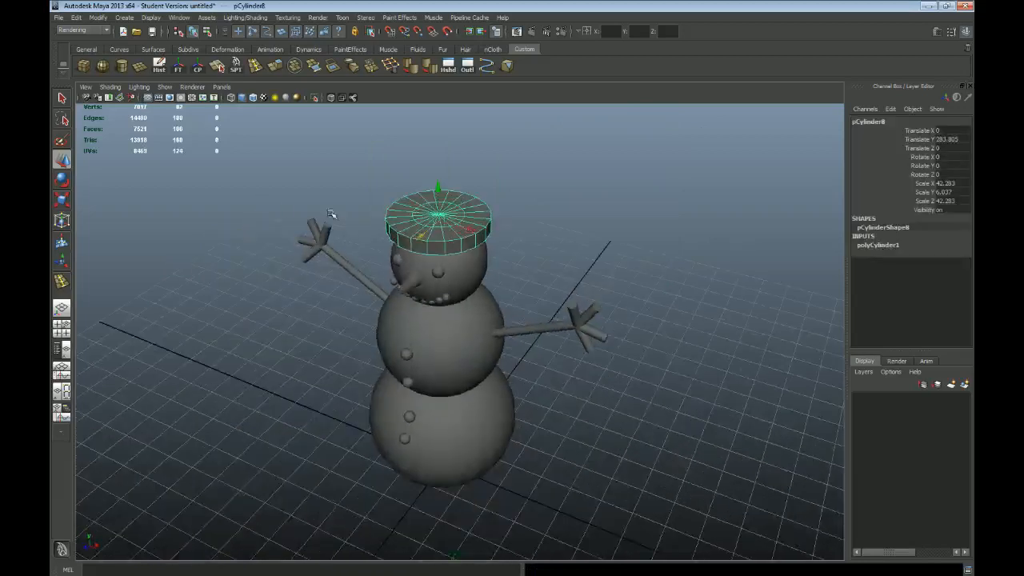
right_click_drag(330, 214, 504, 260, "alt")
middle_click_drag(509, 264, 534, 353, "alt")
left_click(892, 246)
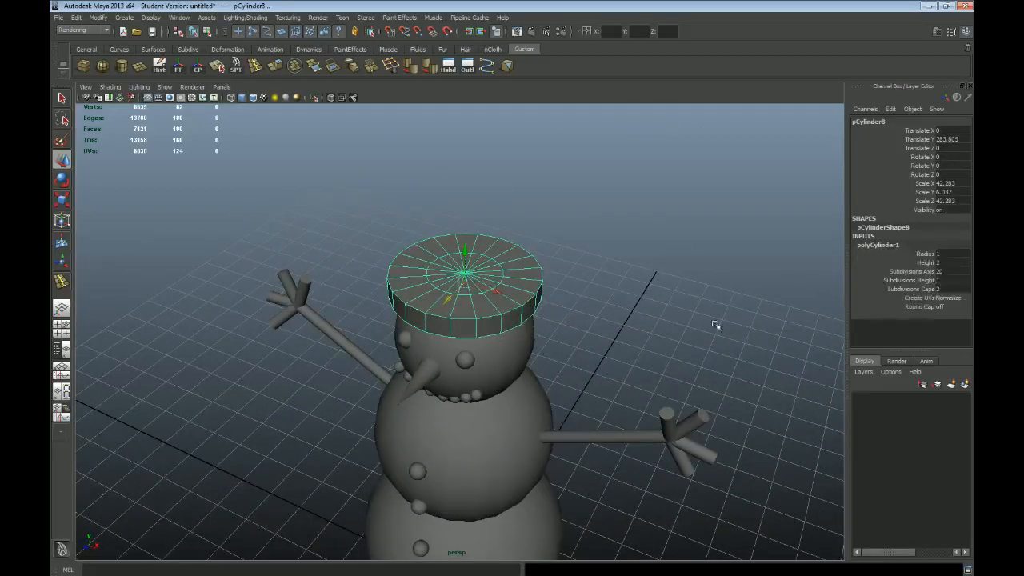
right_click_drag(547, 310, 528, 380, "alt")
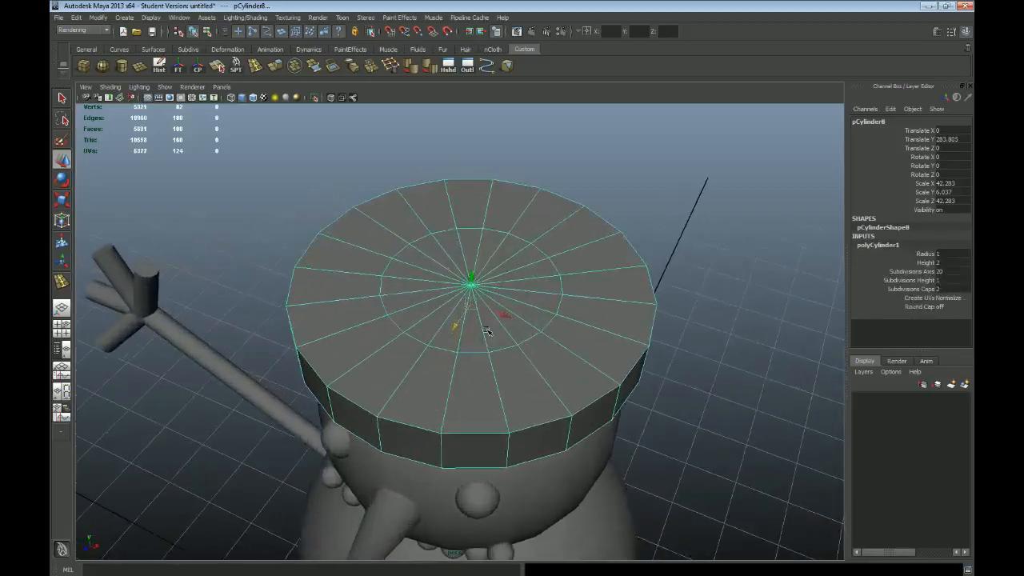
Step: Select the inner edge loop on the brim's top cap and scale it slightly outward, keeping it circular
key("F10")
double_click(506, 349)
key("r")
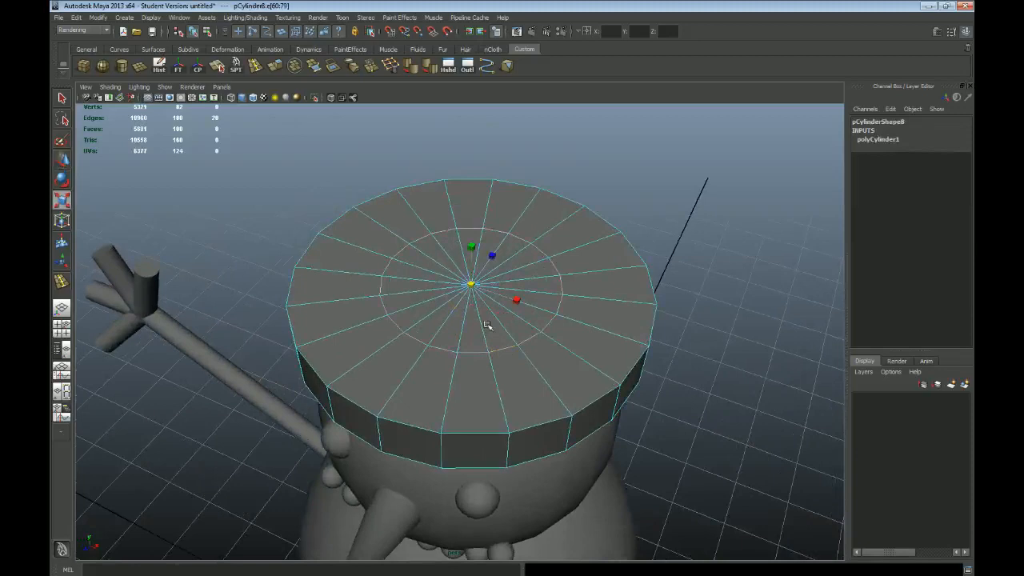
left_click(539, 323)
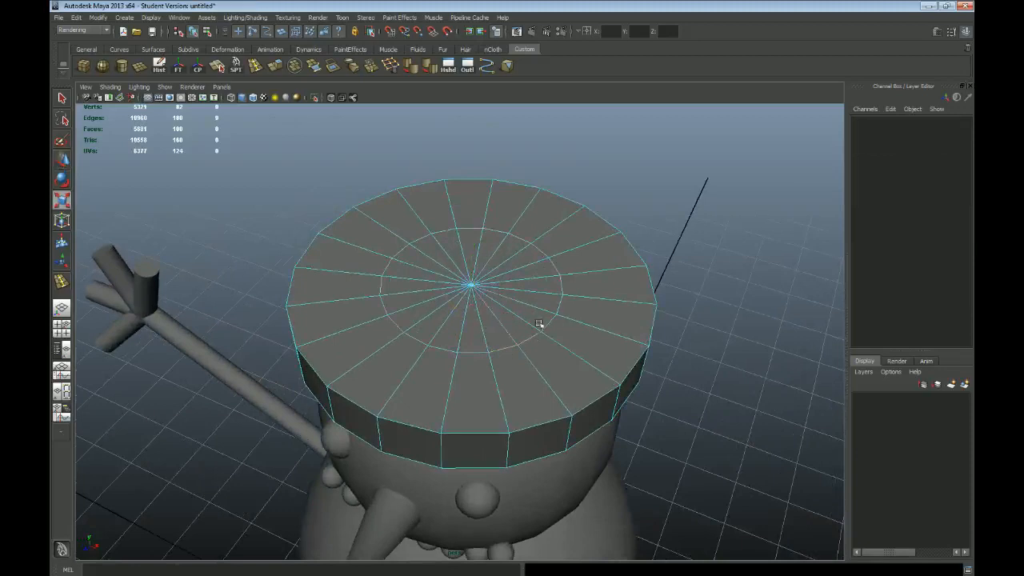
key("ctrl+z")
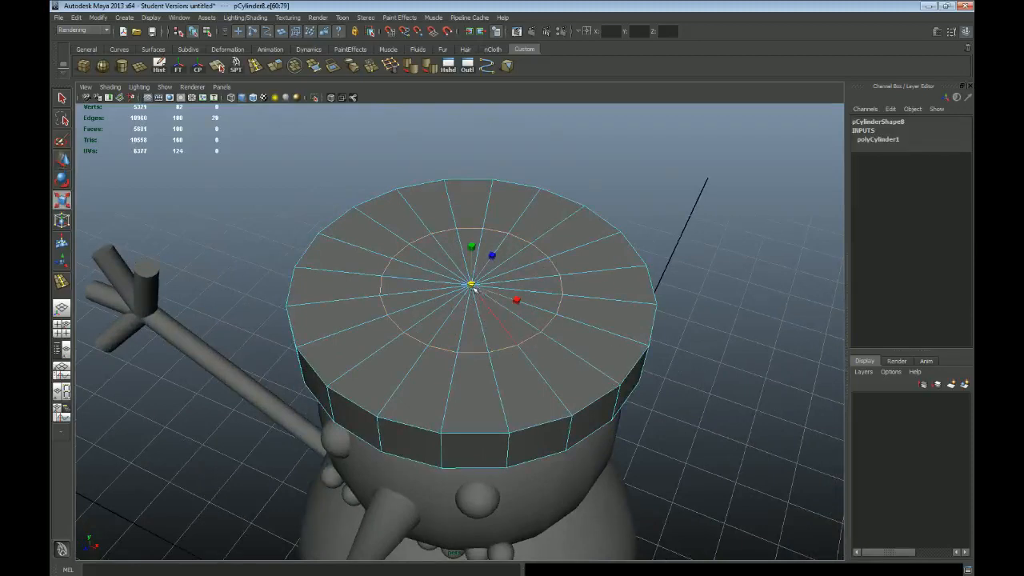
left_click_drag(517, 300, 491, 296)
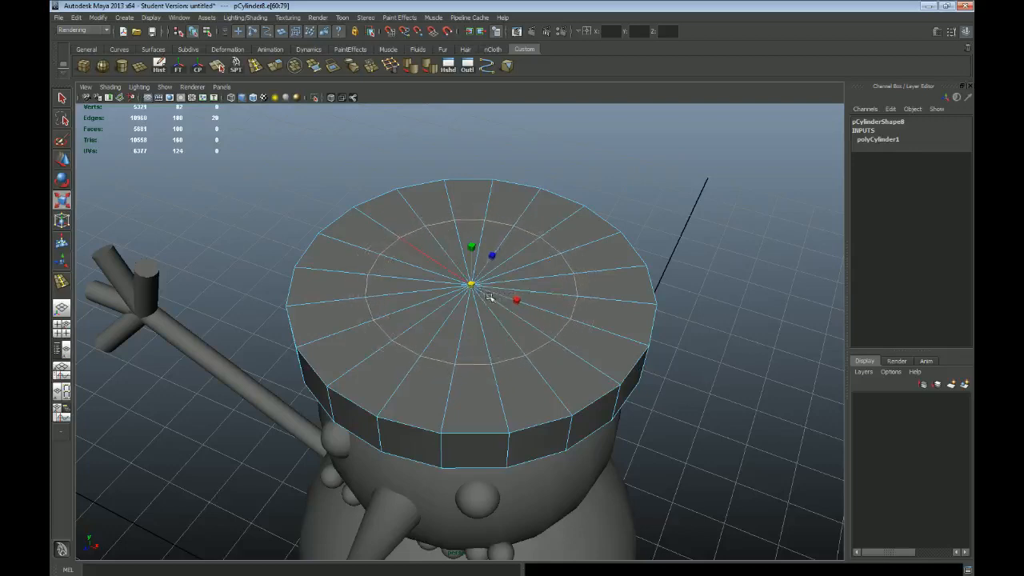
Step: Select all the triangular faces inside the inner edge loop on the brim's top cap
key("q")
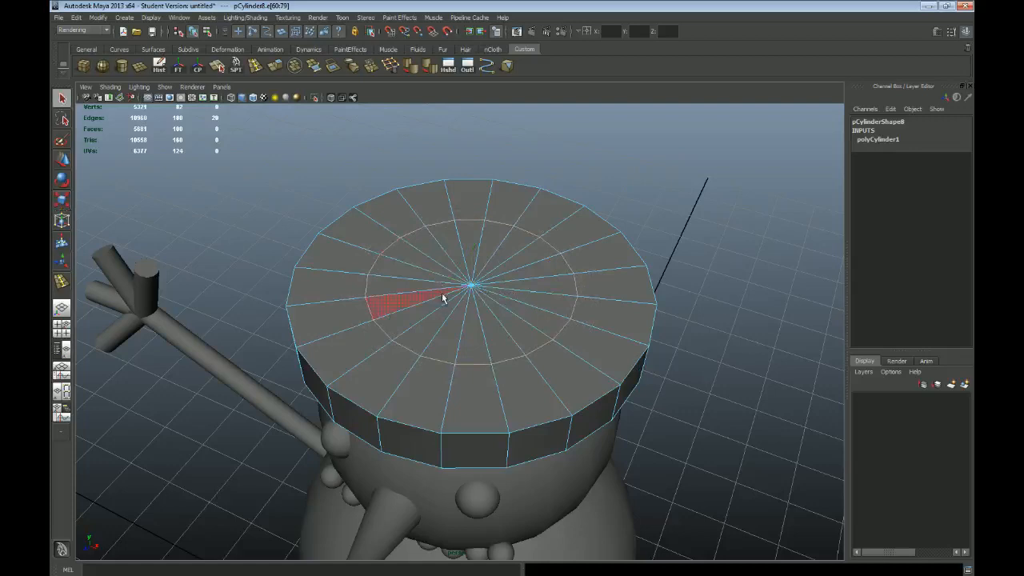
left_click(508, 350)
left_click(547, 323)
left_click(518, 253)
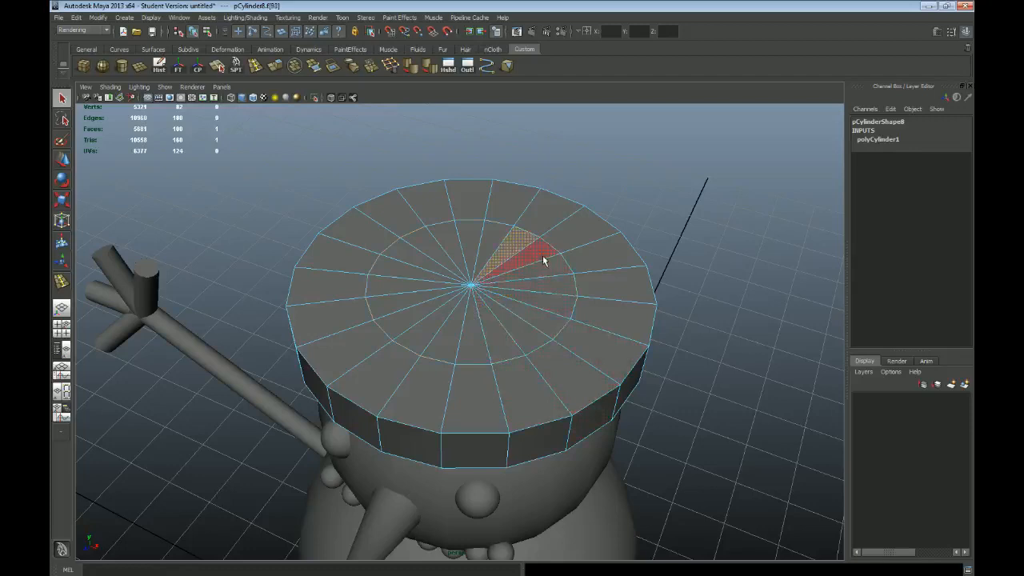
left_click(555, 275, "shift")
left_click(559, 284, "shift")
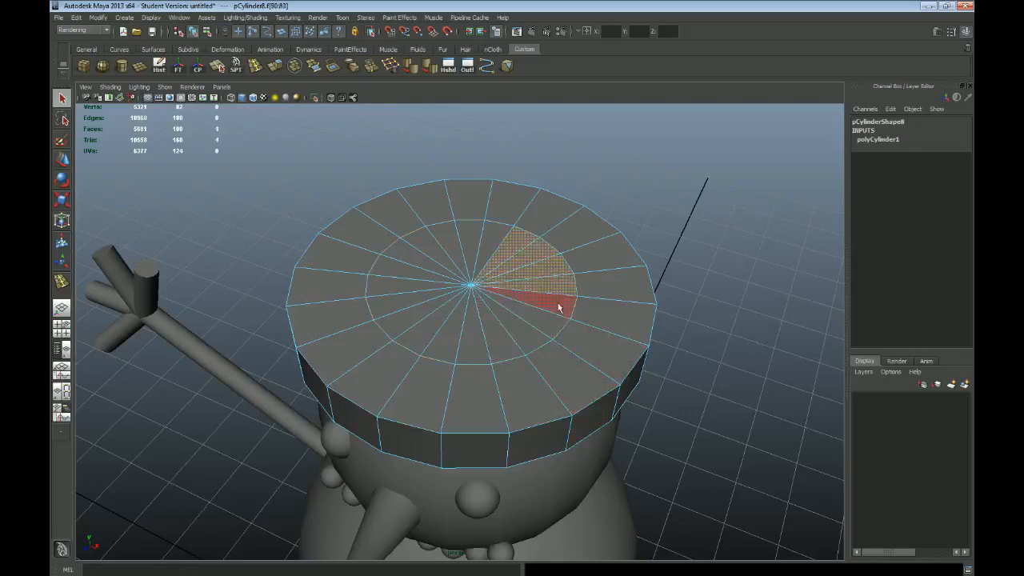
left_click(554, 304, "shift")
left_click(543, 320, "shift")
left_click(520, 334, "shift")
left_click(497, 343, "shift")
left_click(472, 352, "shift")
left_click(450, 343, "shift")
left_click(430, 336, "shift")
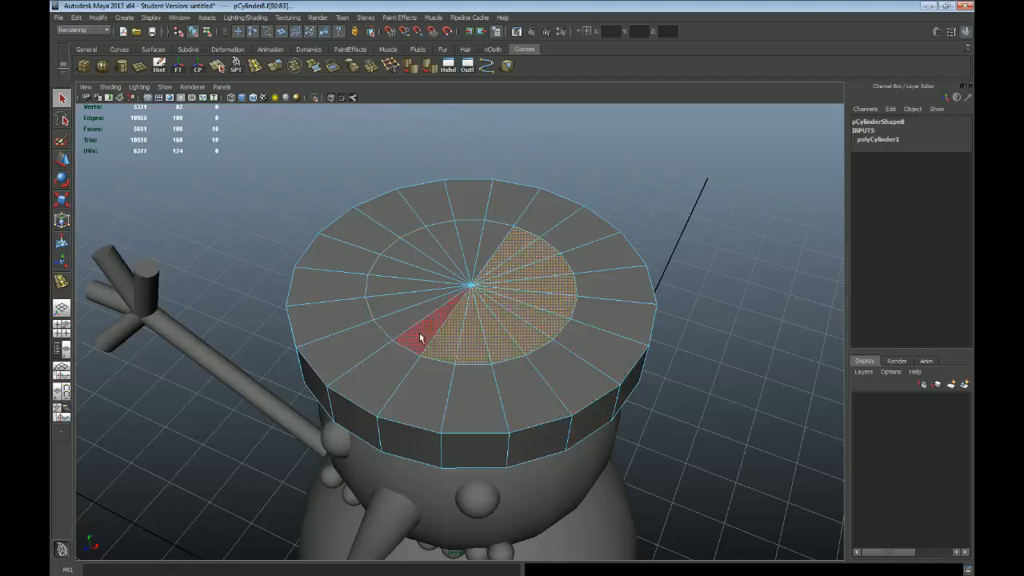
left_click(412, 328, "shift")
left_click(400, 314, "shift")
left_click(395, 297, "shift")
left_click(391, 283, "shift")
left_click(392, 270, "shift")
left_click(405, 254, "shift")
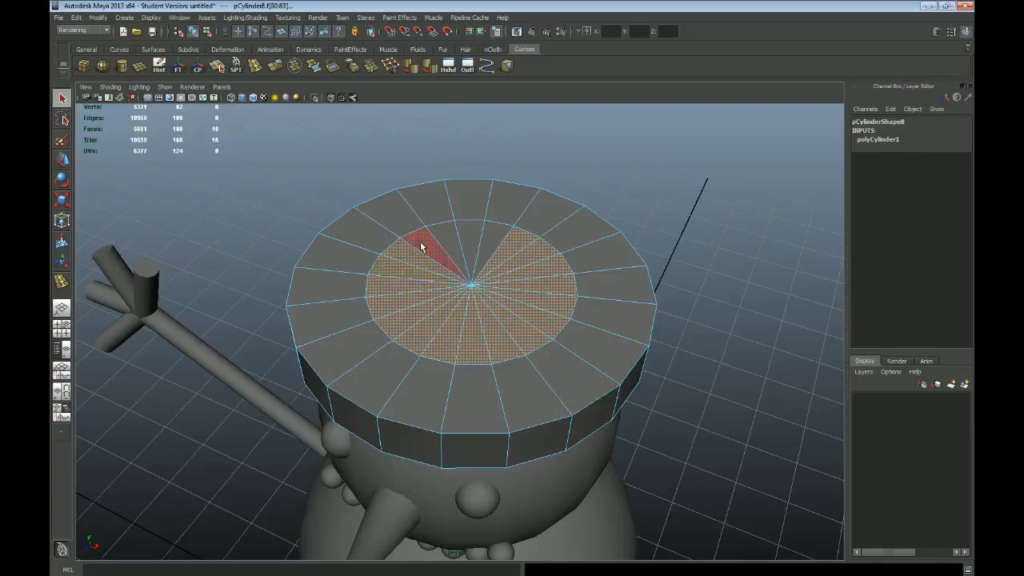
left_click(424, 241, "shift")
left_click(441, 236, "shift")
left_click(463, 232, "shift")
left_click(491, 235, "shift")
scroll(722, 446, "down", 5)
left_click_drag(722, 446, 480, 368, "alt")
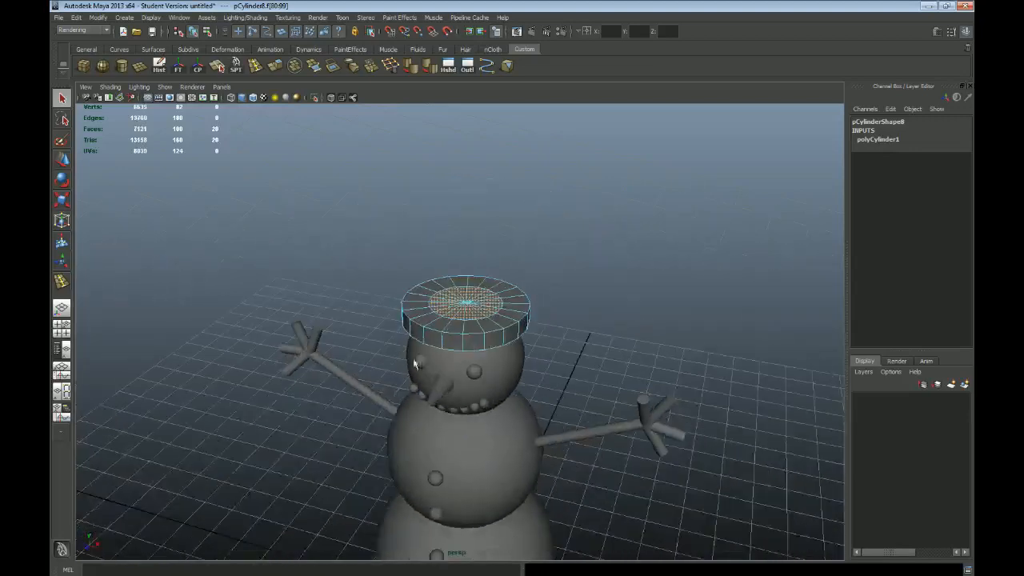
Step: Try to form the hat's crown by moving the selected inner faces of the brim's top cap straight up
scroll(584, 377, "up", 5)
left_click_drag(584, 377, 592, 396, "alt")
key("w")
left_click_drag(461, 267, 465, 157)
left_click_drag(584, 320, 519, 355, "alt")
left_click_drag(596, 362, 549, 327, "alt")
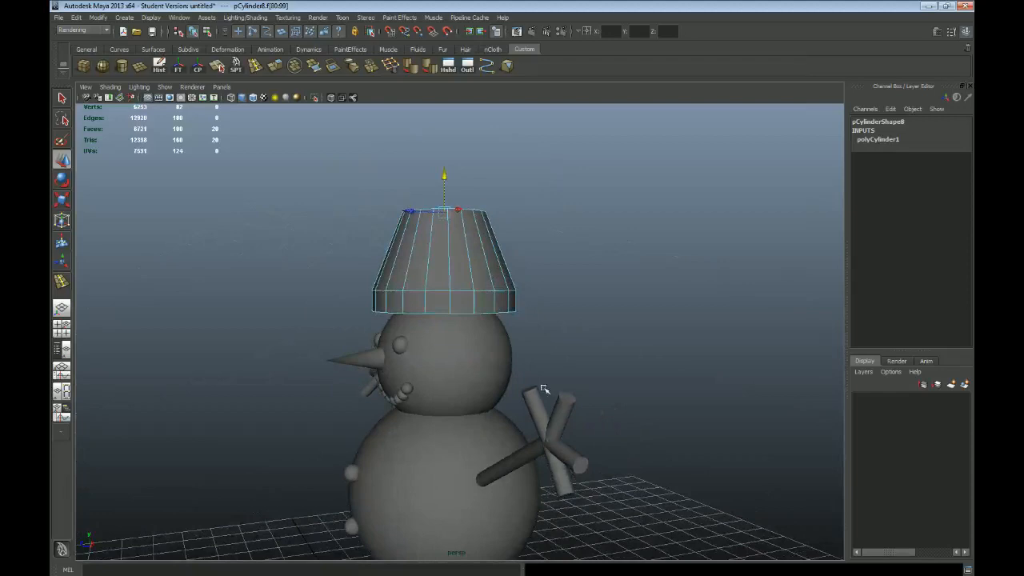
right_click_drag(332, 305, 454, 346, "alt")
left_click_drag(516, 311, 528, 339, "alt")
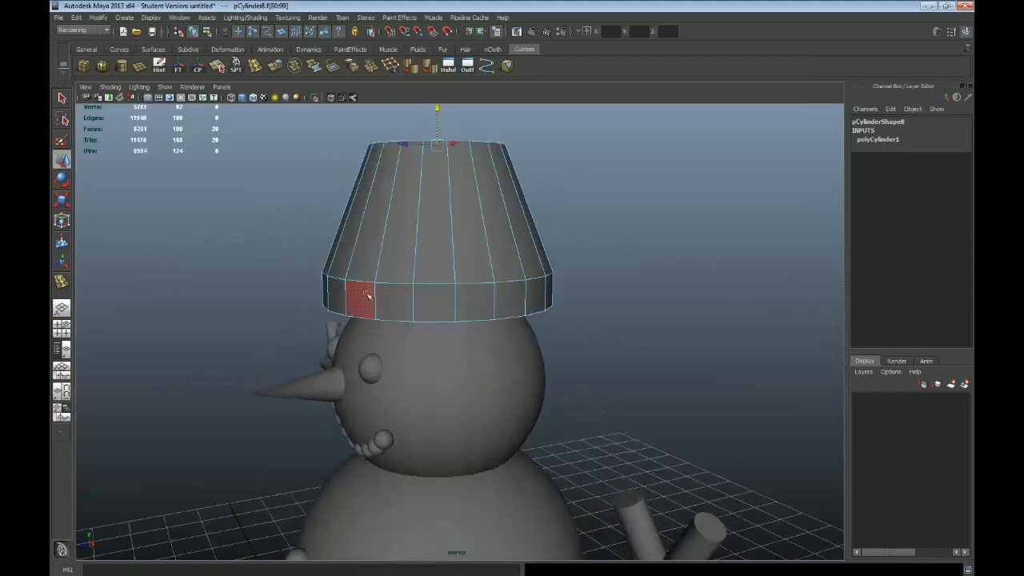
left_click_drag(700, 380, 619, 371, "alt")
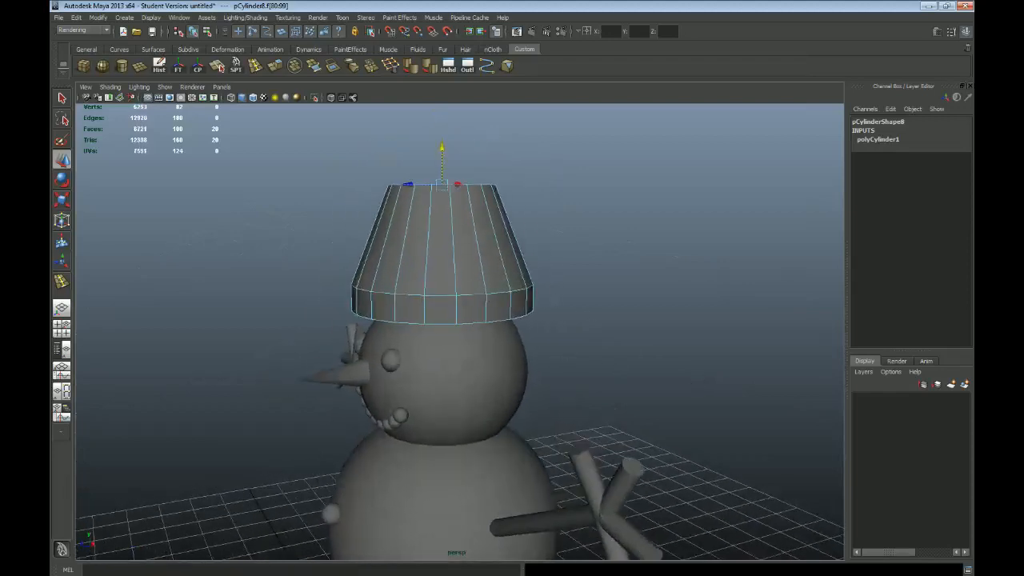
Step: Switch to Photoshop, create a new blank document and convert its Background into a regular layer named Layer 0
key("alt+Tab")
left_click(80, 7)
left_click(86, 20)
left_click(600, 236)
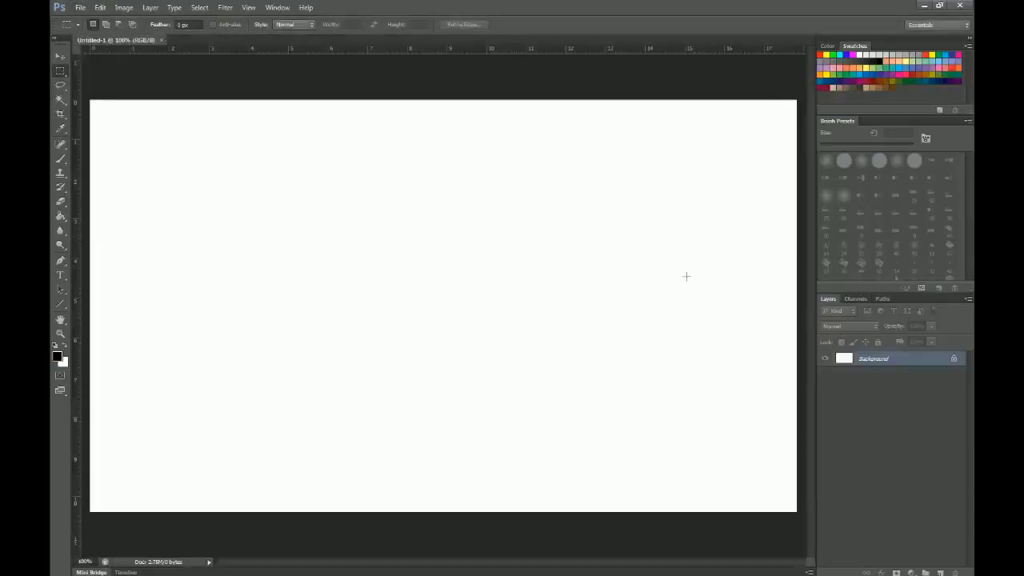
double_click(906, 360)
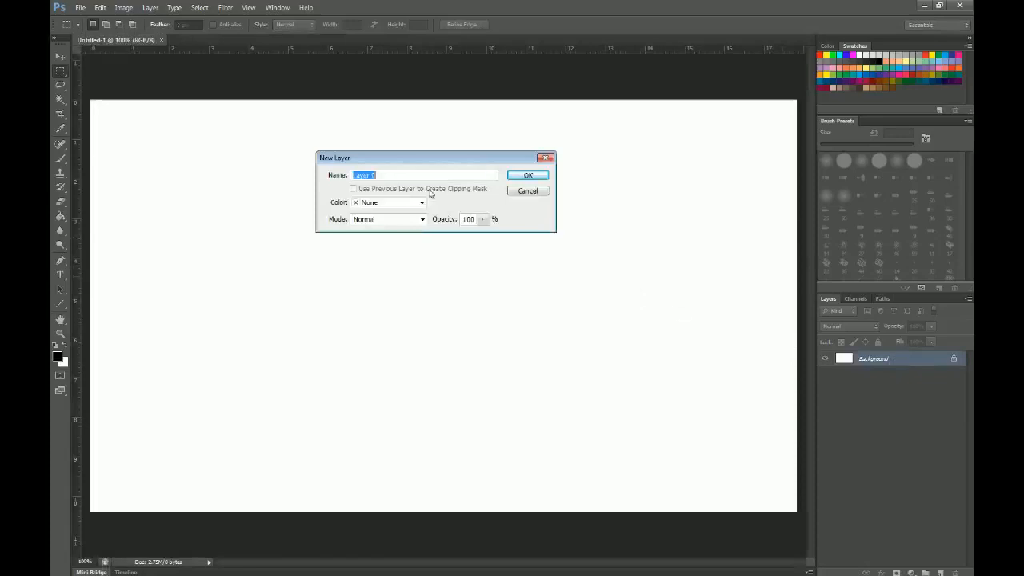
left_click(531, 175)
Step: Sketch the hat's side profile with the Brush tool as a straight-sided rectangular crown on a horizontal brim line
key("b")
mouse_move(352, 215)
left_mouse_down("shift")
mouse_move(353, 280)
mouse_move(398, 215)
mouse_move(398, 264)
mouse_move(419, 285)
mouse_move(498, 285)
left_mouse_up("shift")
key("ctrl+z")
left_click_drag(345, 279, 419, 279, "shift")
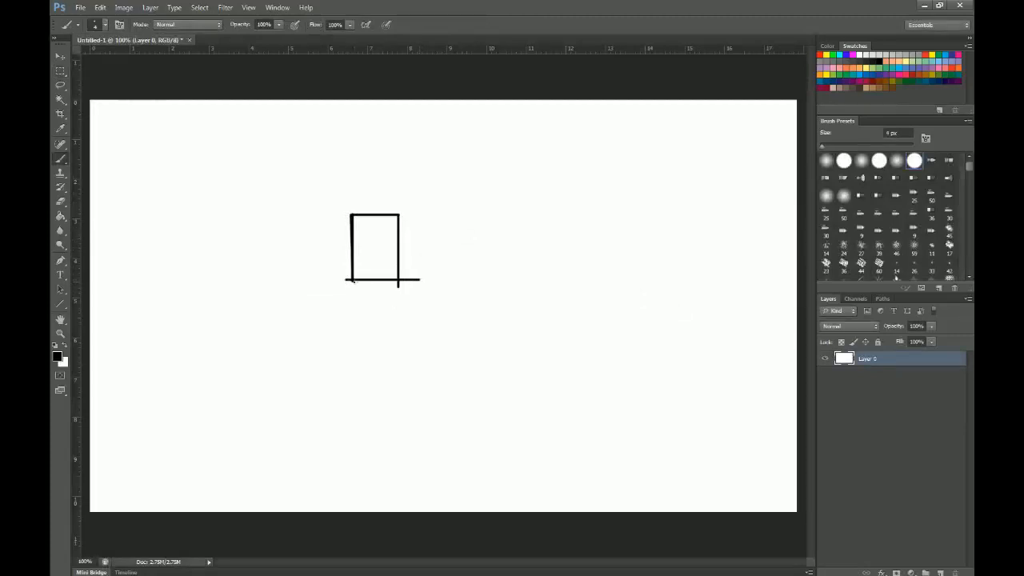
left_click_drag(346, 284, 411, 285, "shift")
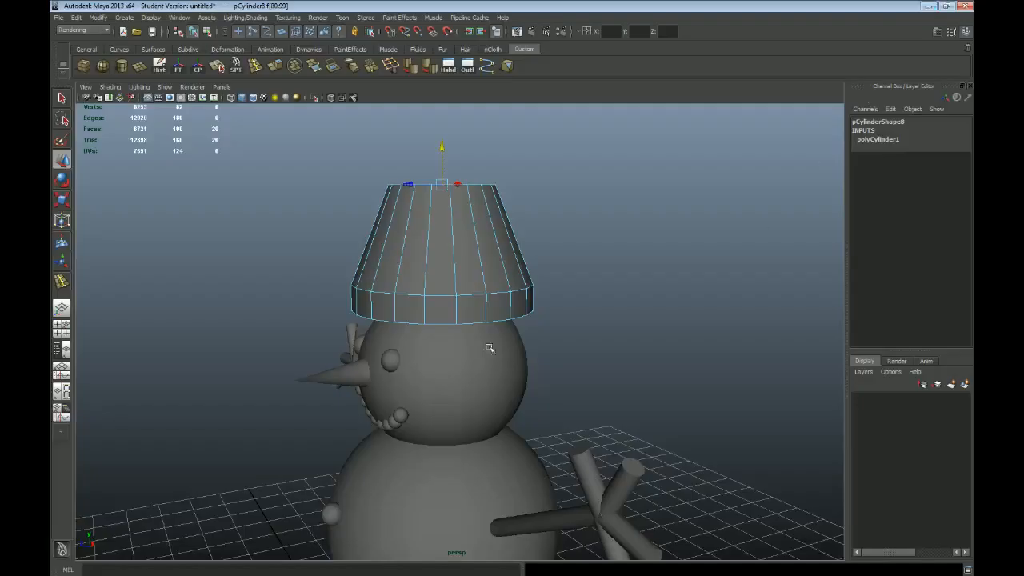
Step: Back in Maya, undo the upward move of the brim's inner top faces
left_click_drag(490, 349, 544, 302, "alt")
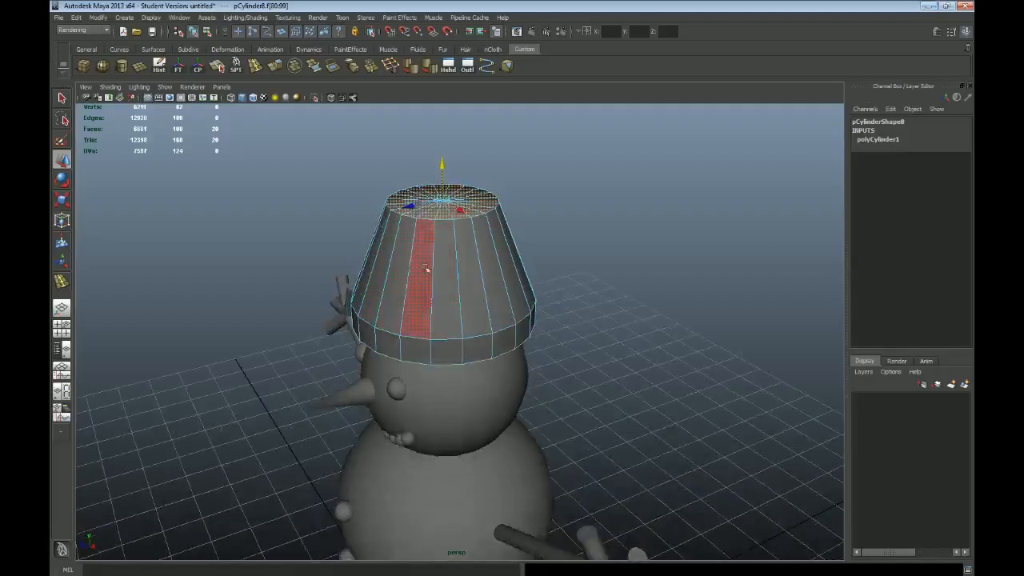
key("ctrl+z")
left_click_drag(292, 189, 327, 200, "alt")
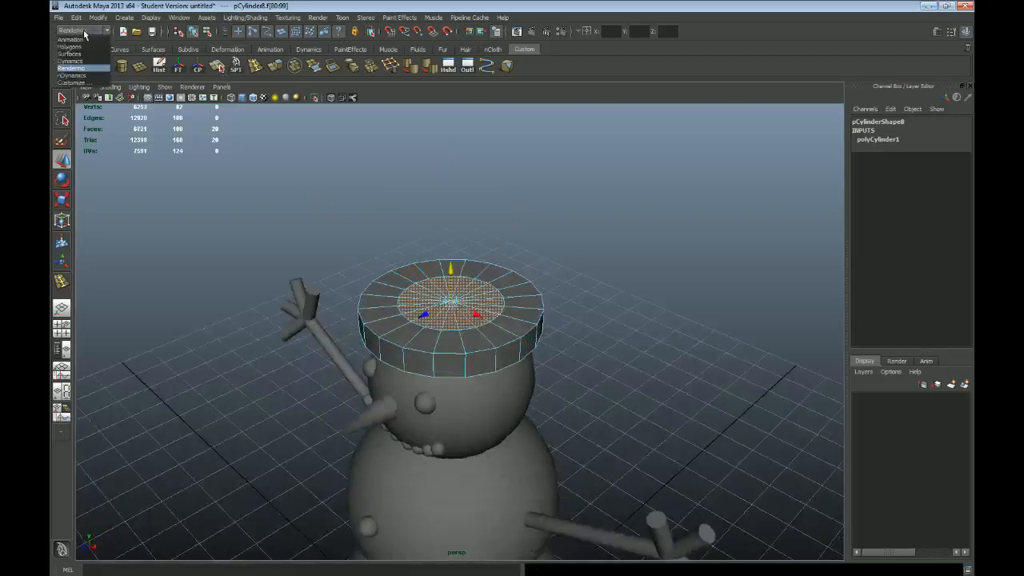
Step: Switch to the Polygons menu set and apply Extrude to the selected inner faces of the brim's top cap
left_click(83, 32)
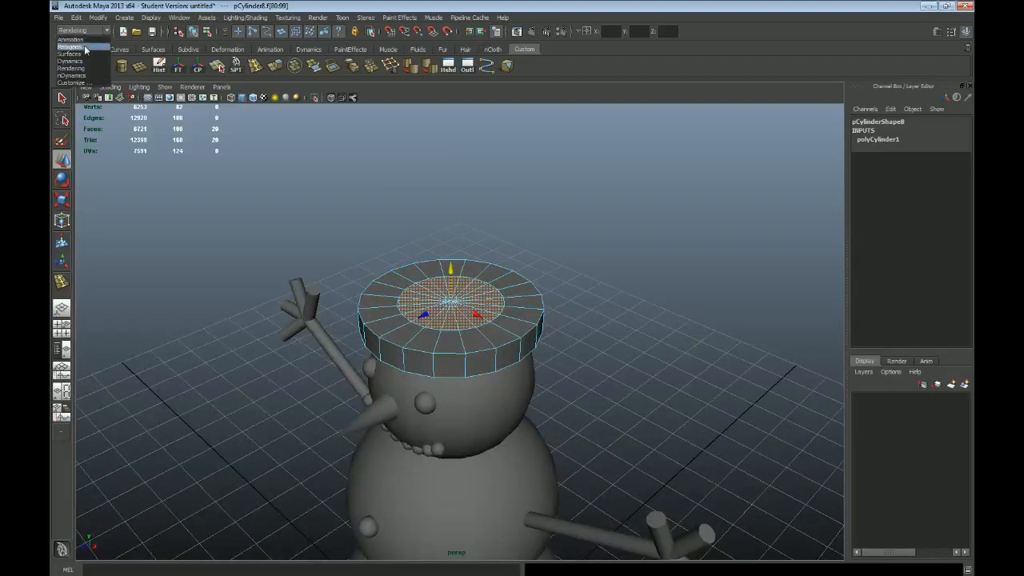
left_click(85, 48)
left_click(256, 18)
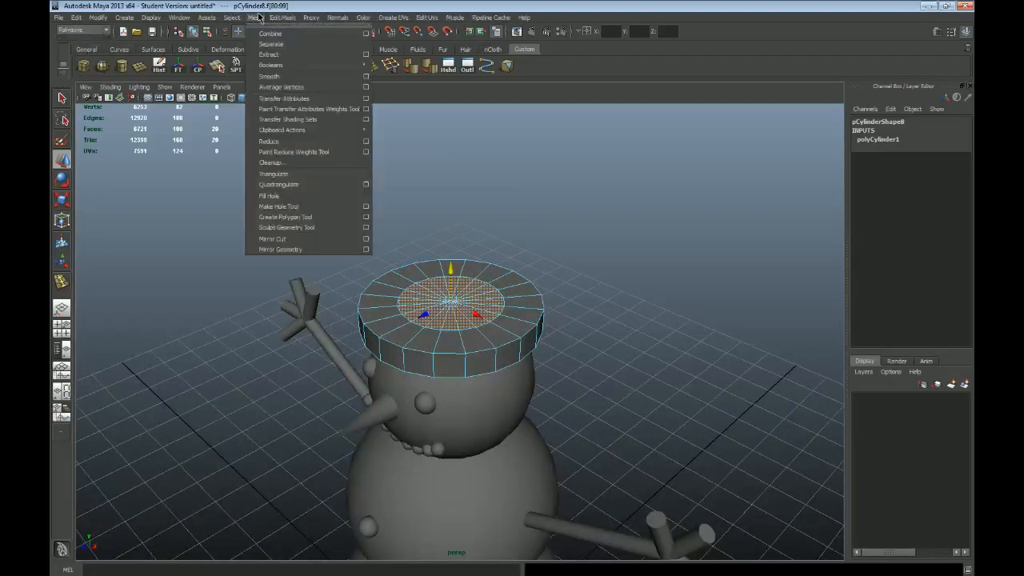
left_click(258, 18)
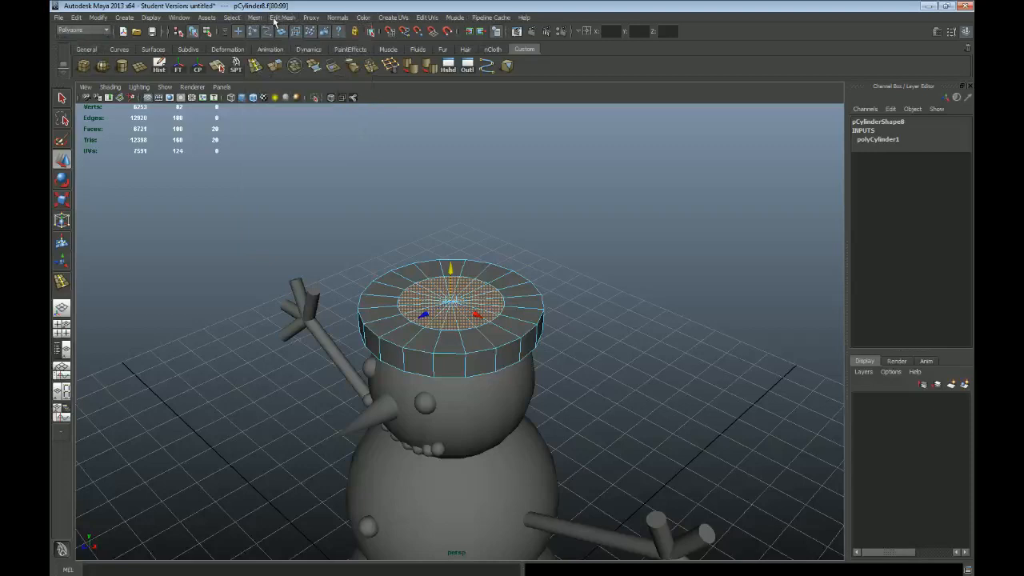
left_click(258, 18)
mouse_move(276, 19)
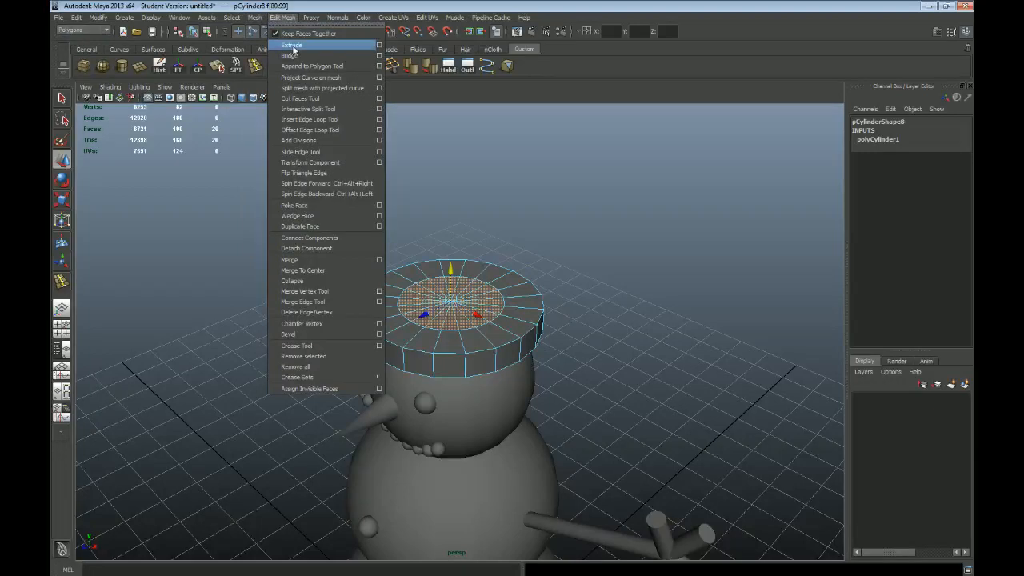
left_click(293, 46)
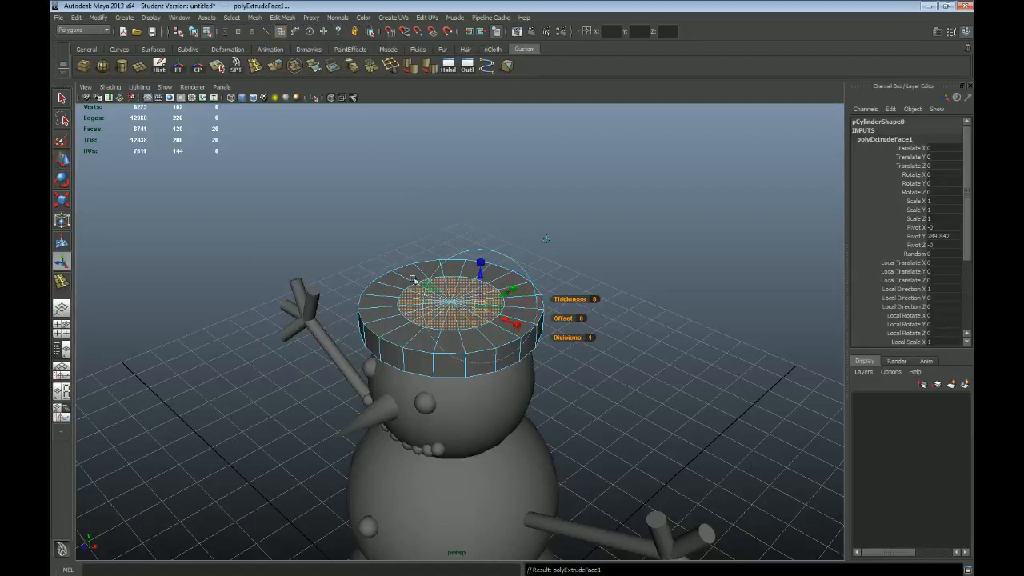
Step: Pull the extruded faces straight up to a Local Translate Z of about 62 to form the hat's crown
scroll(545, 239, "up", 3)
left_click_drag(522, 320, 664, 365, "alt")
left_click_drag(660, 222, 660, 246, "alt")
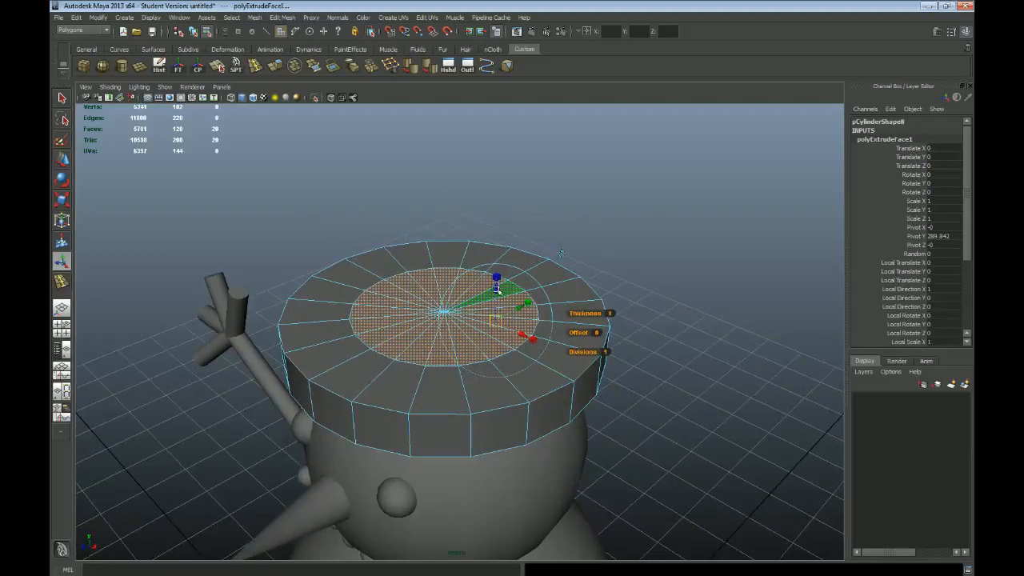
left_click_drag(497, 280, 504, 108)
scroll(676, 364, "down", 5)
left_click_drag(677, 364, 488, 291, "alt")
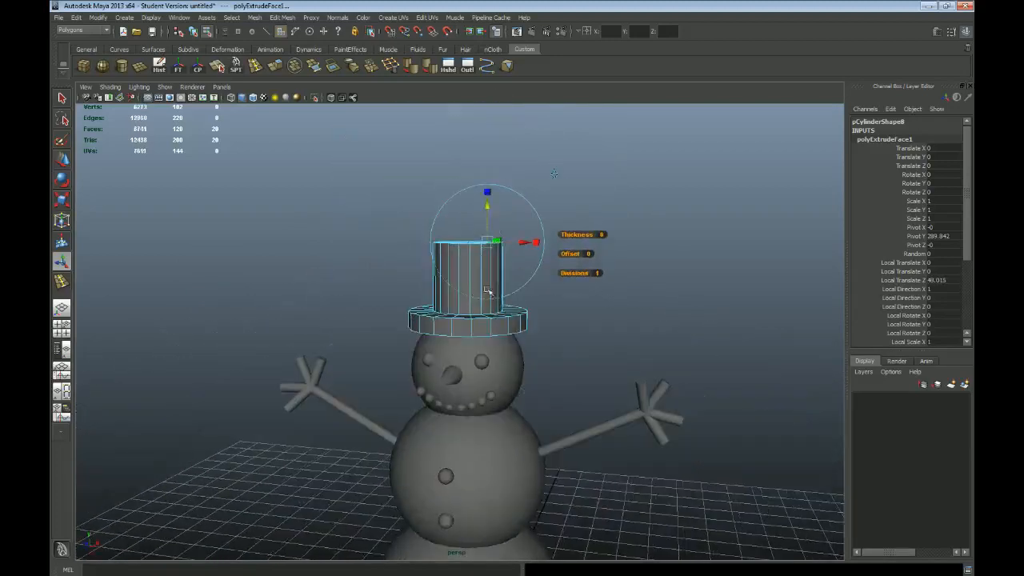
left_click_drag(487, 202, 486, 181)
Step: Fine-tune the crown's height in the front view to a Local Translate Z of about 63.5
key("space")
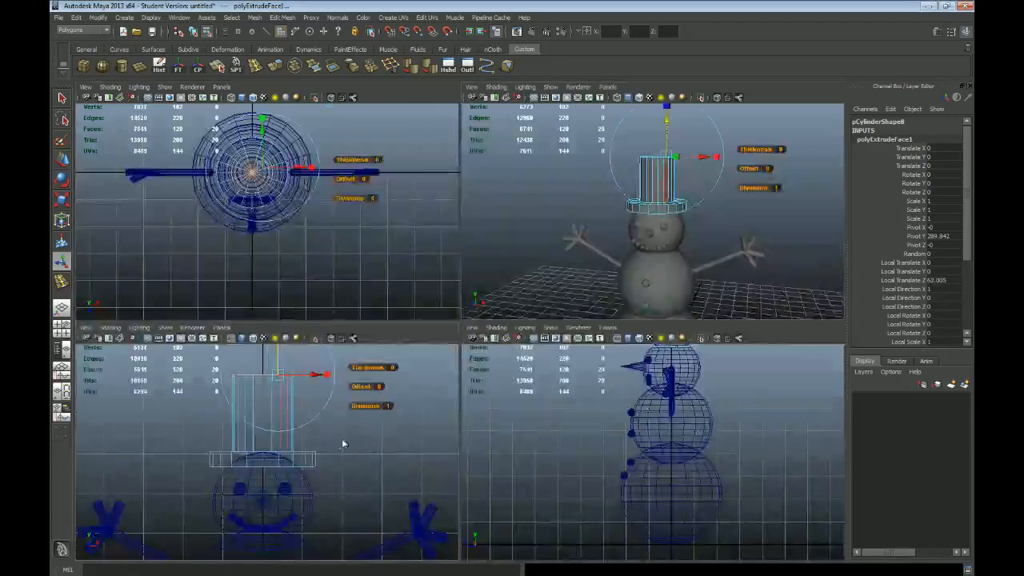
key("space")
key("f")
left_click_drag(479, 210, 483, 209)
key("space")
key("space")
Step: Leave the Extrude tool and return the hat to object mode with the whole snowman in view
left_click_drag(528, 304, 577, 395, "alt")
middle_click_drag(578, 395, 564, 309, "alt")
right_click_drag(581, 331, 520, 340, "alt")
left_click_drag(464, 352, 503, 318, "alt")
key("q")
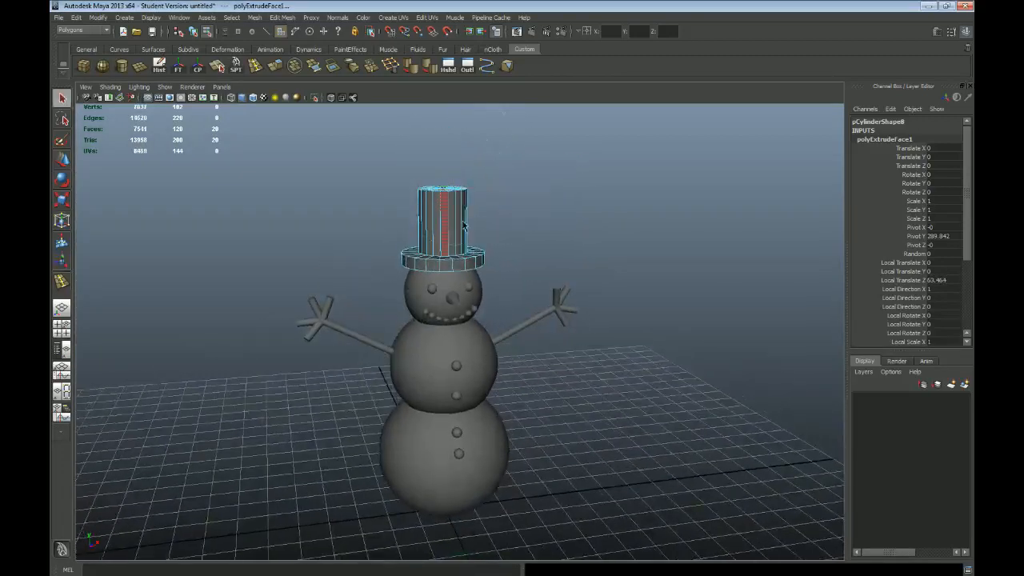
key("F8")
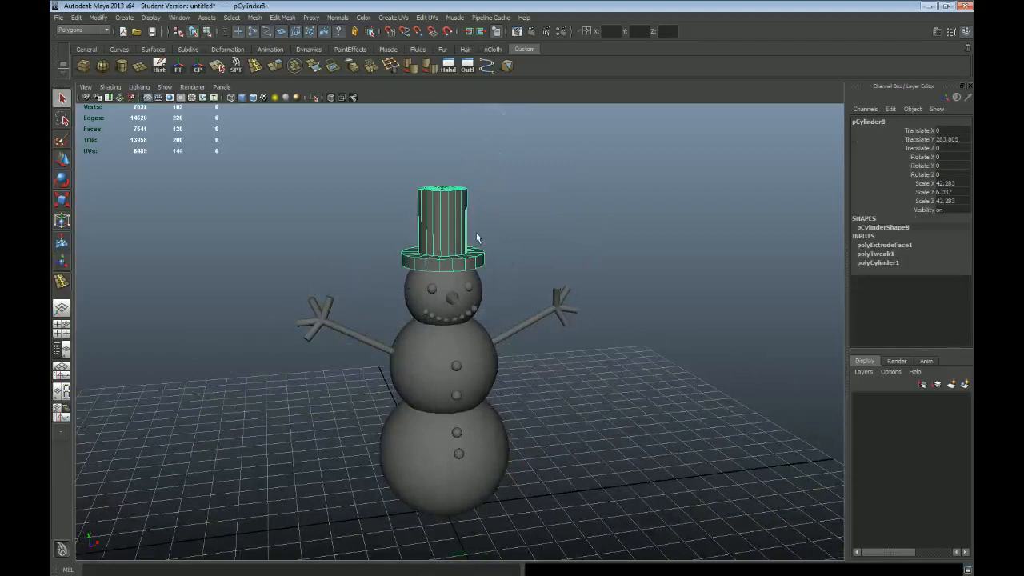
Step: Insert a horizontal edge loop around the hat's crown, a little below its mid-height
mouse_move(549, 364)
left_mouse_down("alt")
mouse_move(516, 362)
mouse_move(533, 349)
mouse_move(549, 361)
left_mouse_up("alt")
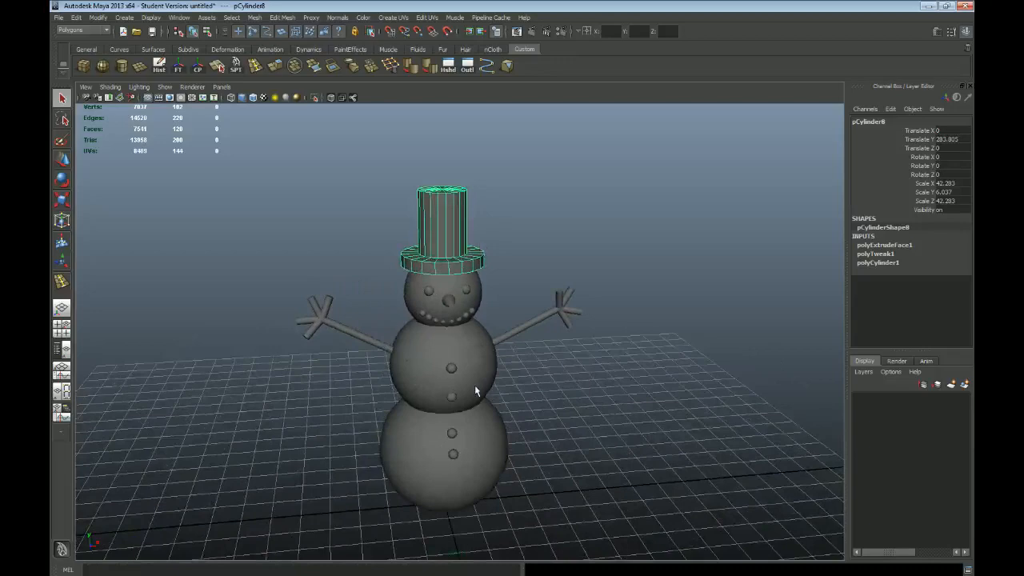
left_click_drag(512, 365, 584, 357, "alt")
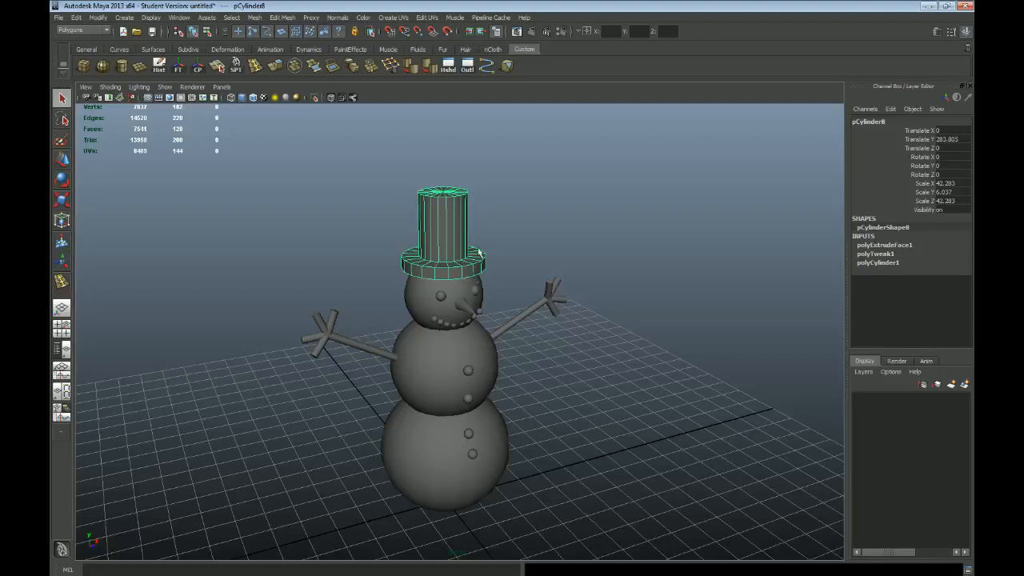
left_click_drag(459, 244, 481, 266, "alt")
scroll(481, 267, "up", 5)
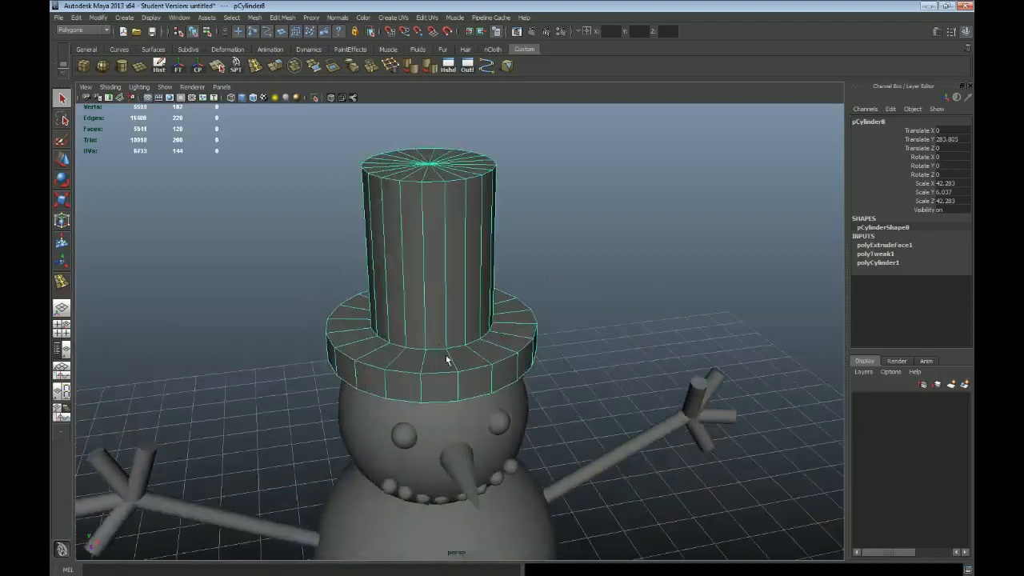
scroll(453, 353, "down", 6)
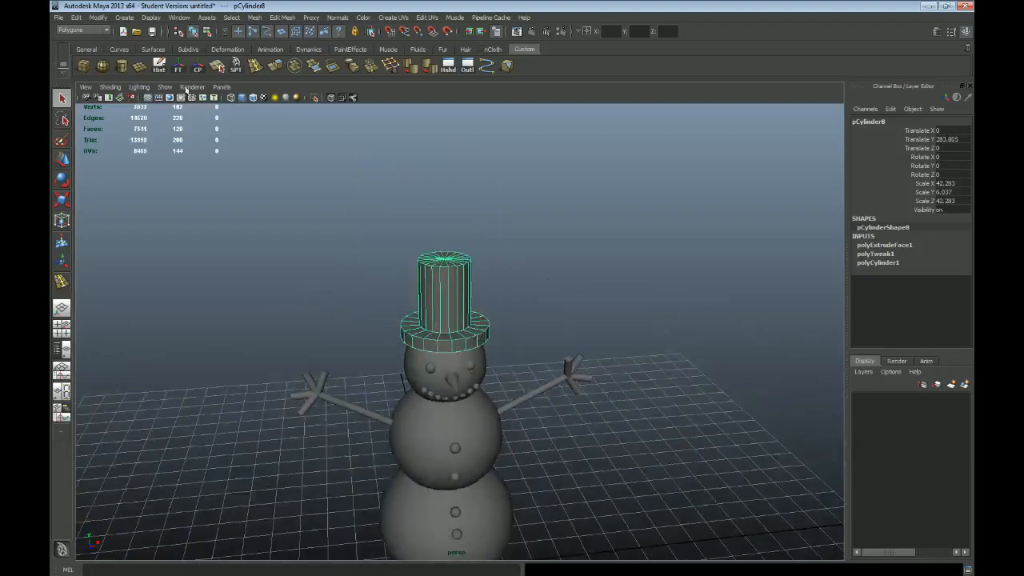
left_click(255, 66)
scroll(268, 265, "up", 5)
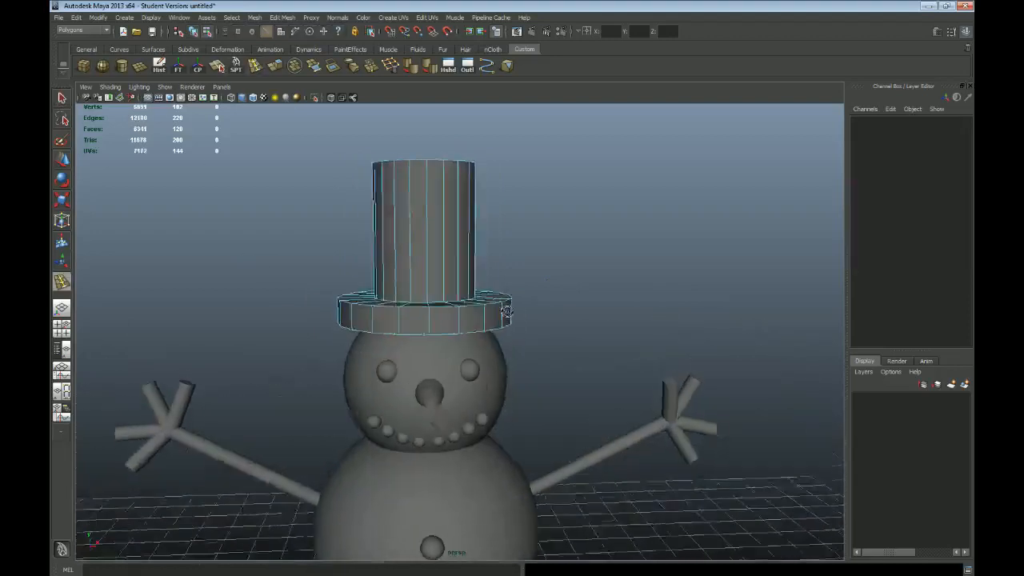
left_click(422, 240)
key("q")
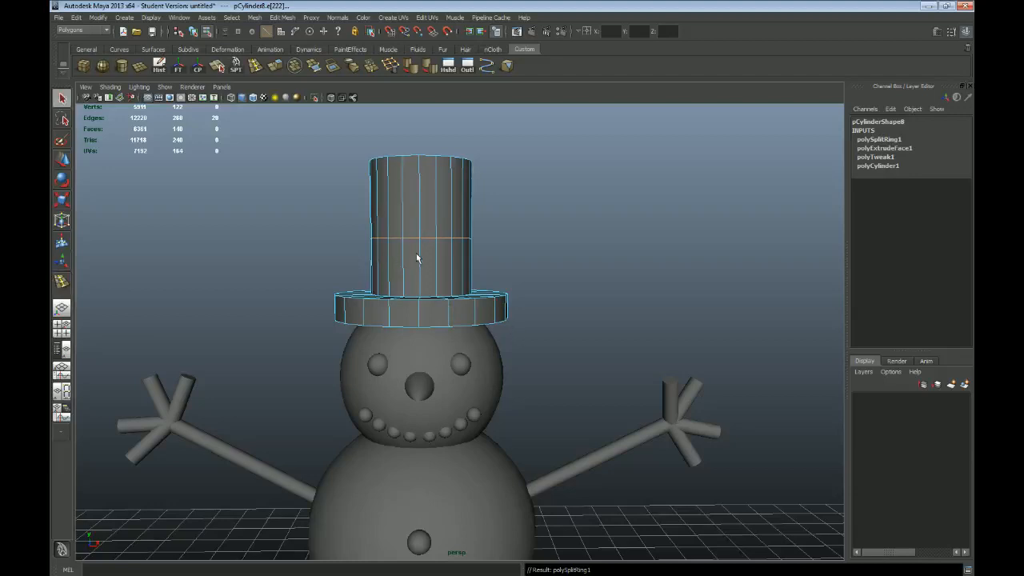
Step: Reshape the crown by narrowing, lowering and slightly tilting its new edge loop, and return to object mode with nothing selected
key("w")
key("r")
left_click_drag(419, 240, 417, 214)
key("w")
key("e")
key("w")
key("F8")
right_click_drag(459, 189, 344, 288, "alt")
left_click(344, 272)
left_click_drag(410, 376, 552, 364, "alt")
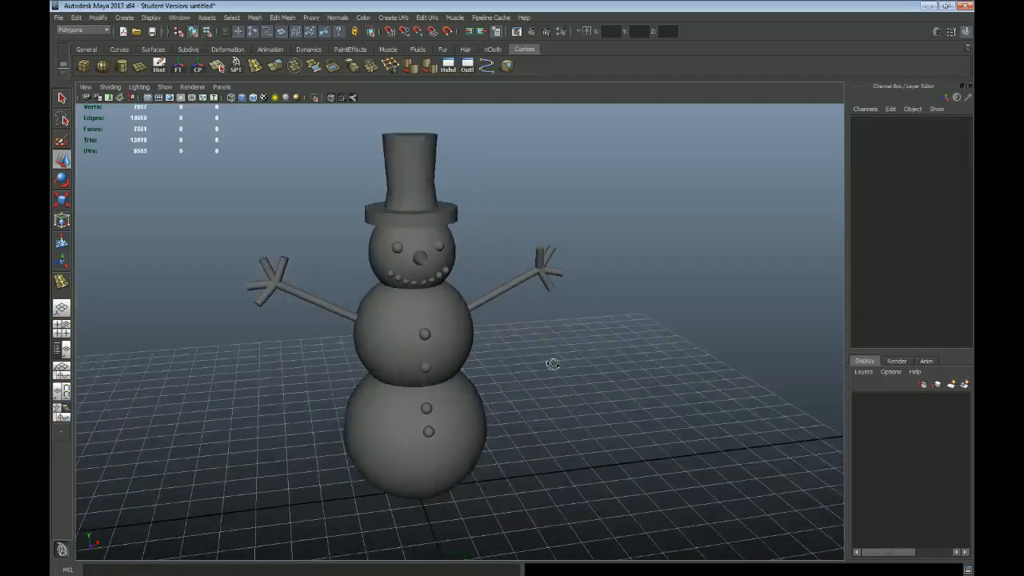
Step: Examine the crown's top rim vertices and the finished hat, and check the whole snowman with nothing selected
left_click(406, 140)
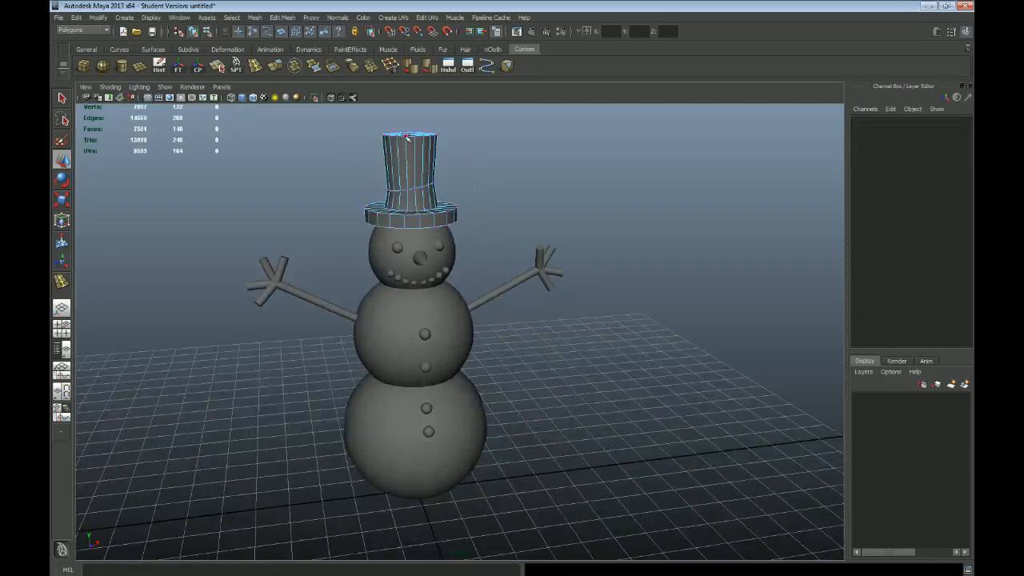
left_click(406, 139)
left_click_drag(439, 166, 425, 234, "alt")
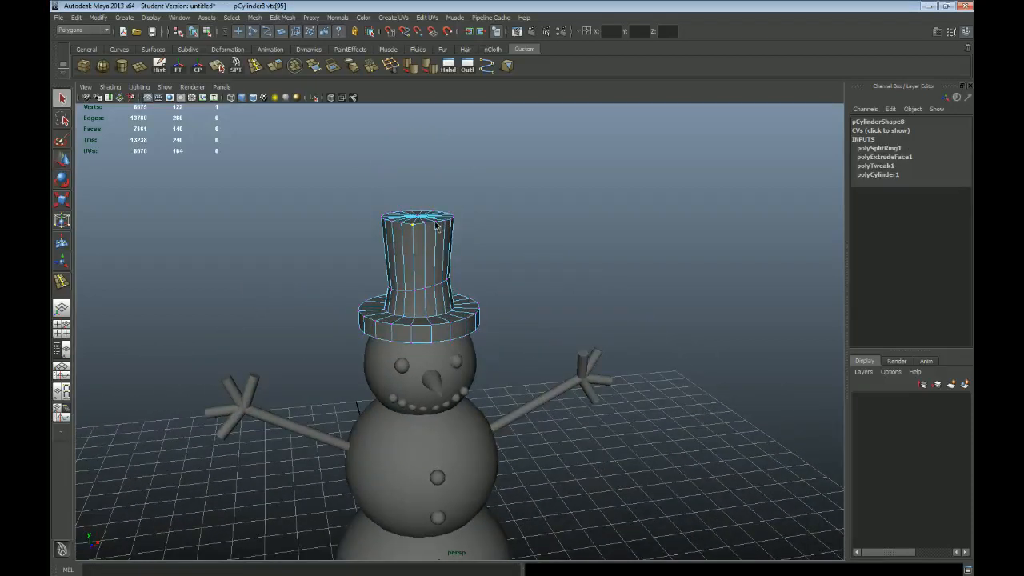
left_click(537, 247)
scroll(537, 247, "down", 5)
left_click_drag(512, 304, 549, 361, "alt")
scroll(567, 300, "up", 4)
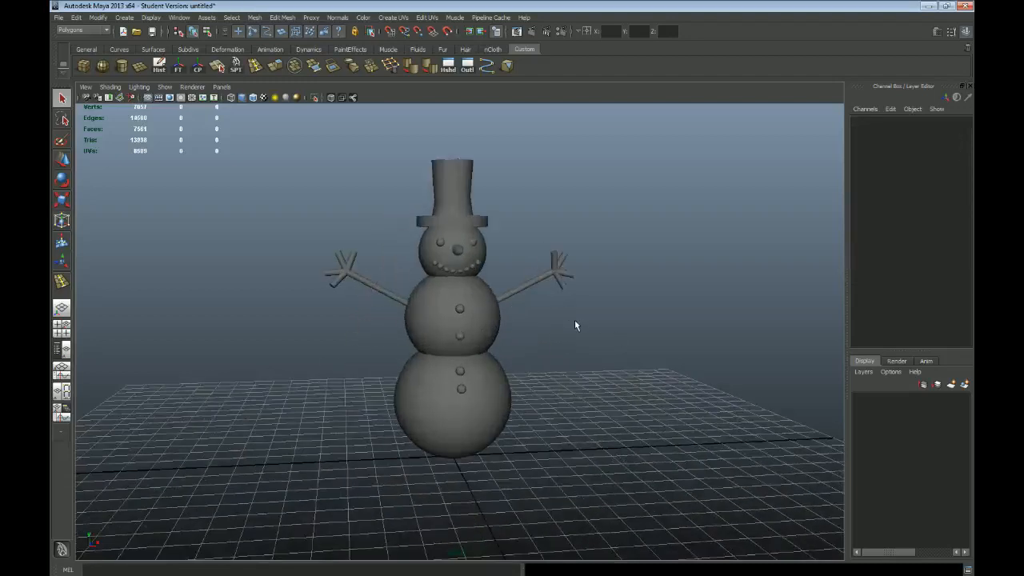
left_click(452, 186)
left_click(547, 193)
scroll(465, 274, "down", 3)
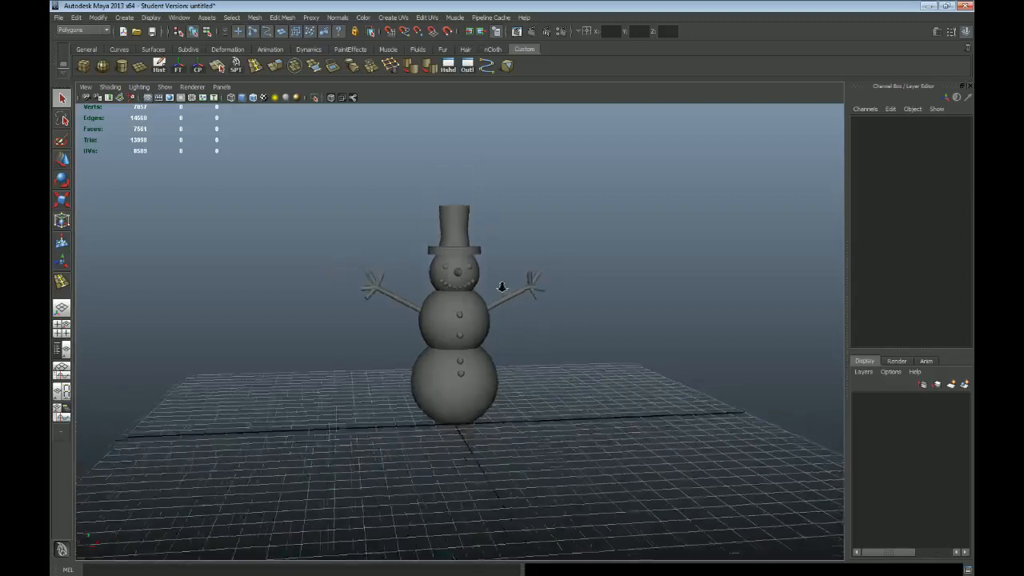
scroll(542, 285, "up", 2)
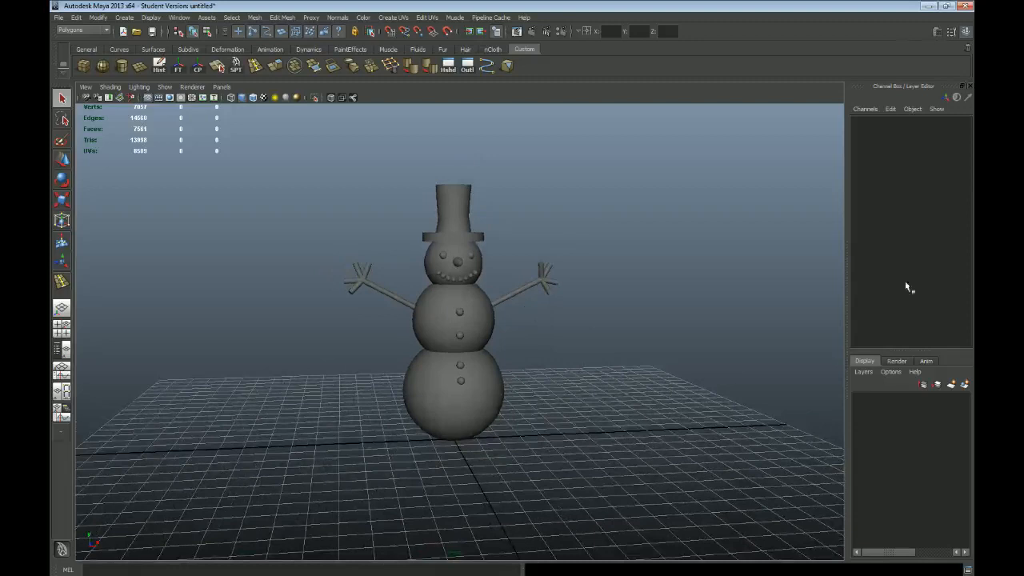